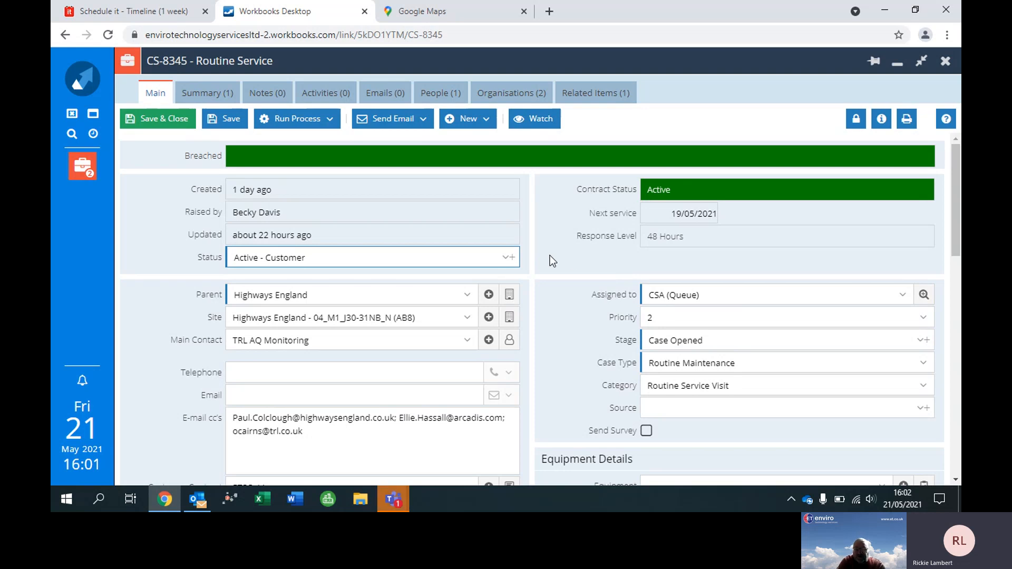
# Cycle the case's Status through Logged, Active - Customer and Active - Enviro, and back to Active - Customer.
pyautogui.click(507, 260)
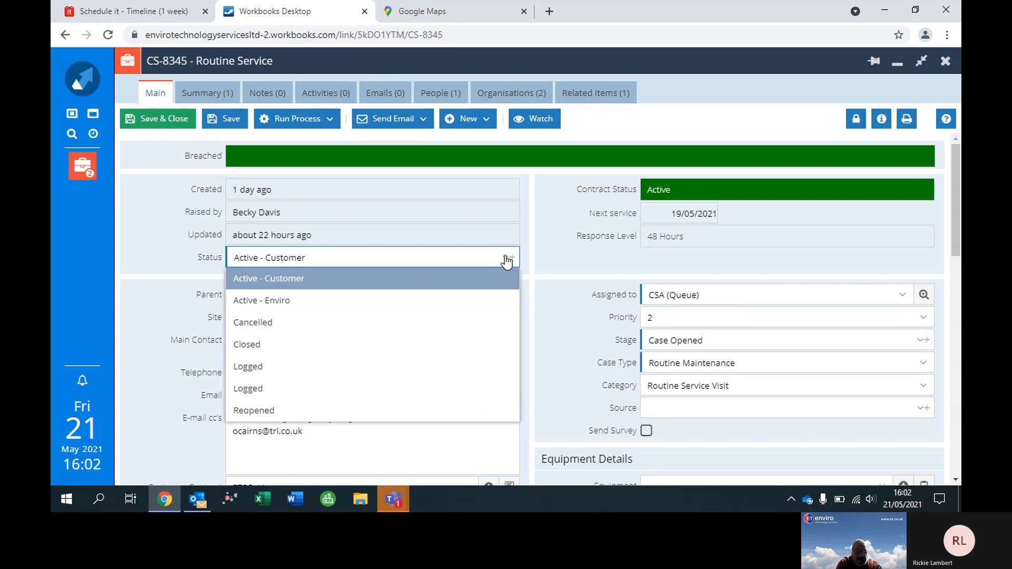
pyautogui.click(296, 370)
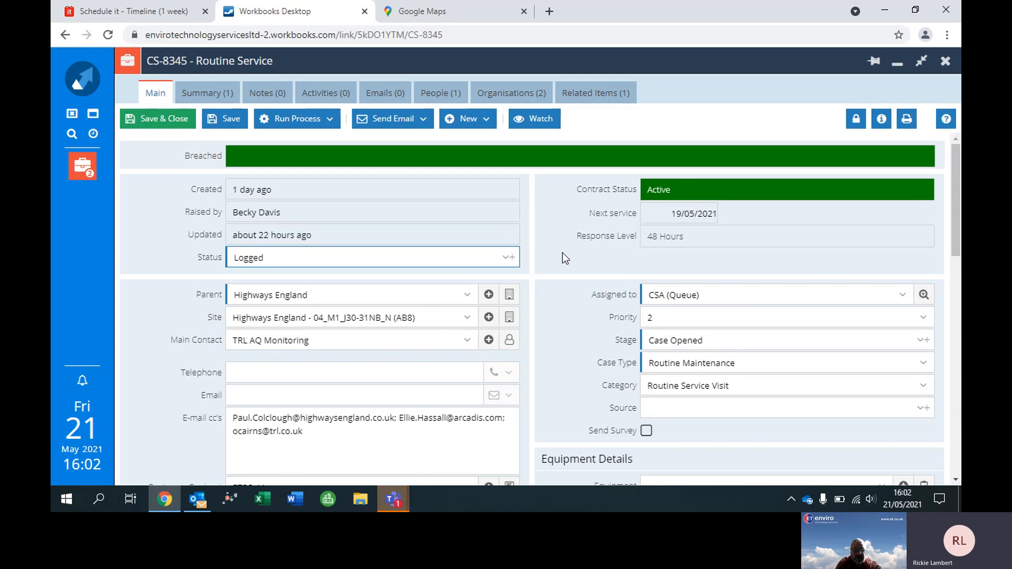
pyautogui.click(508, 257)
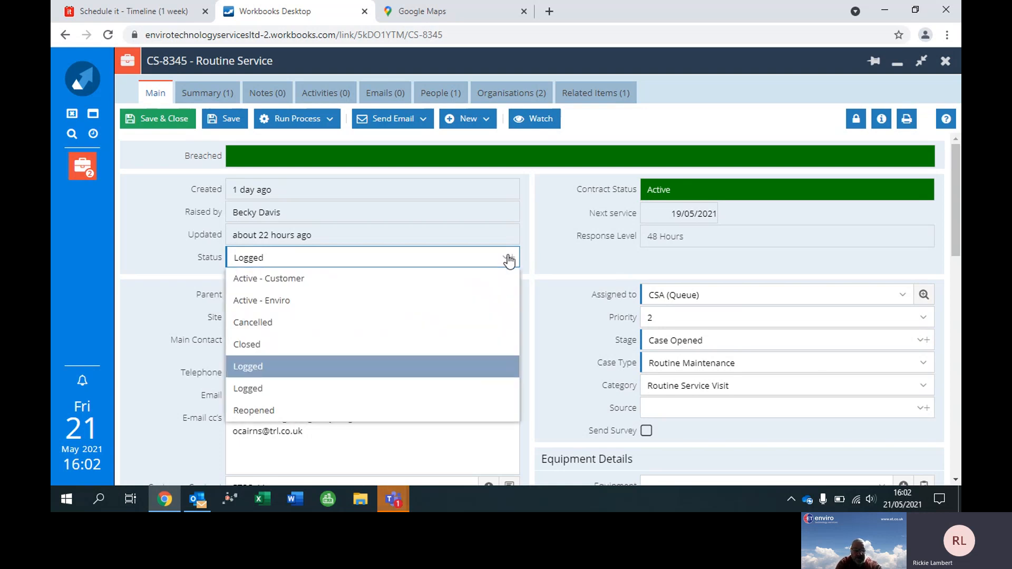
pyautogui.click(354, 284)
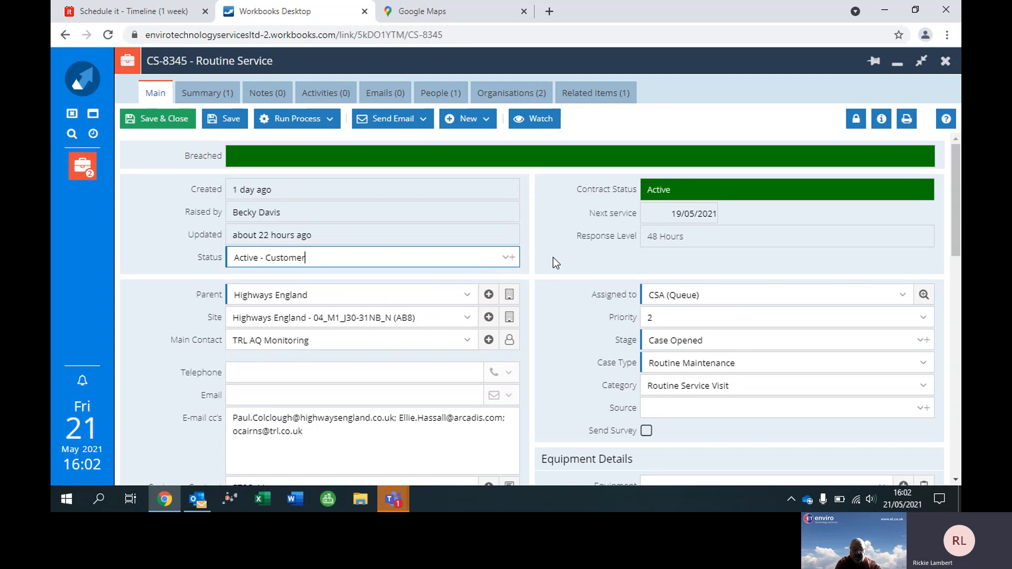
pyautogui.click(506, 258)
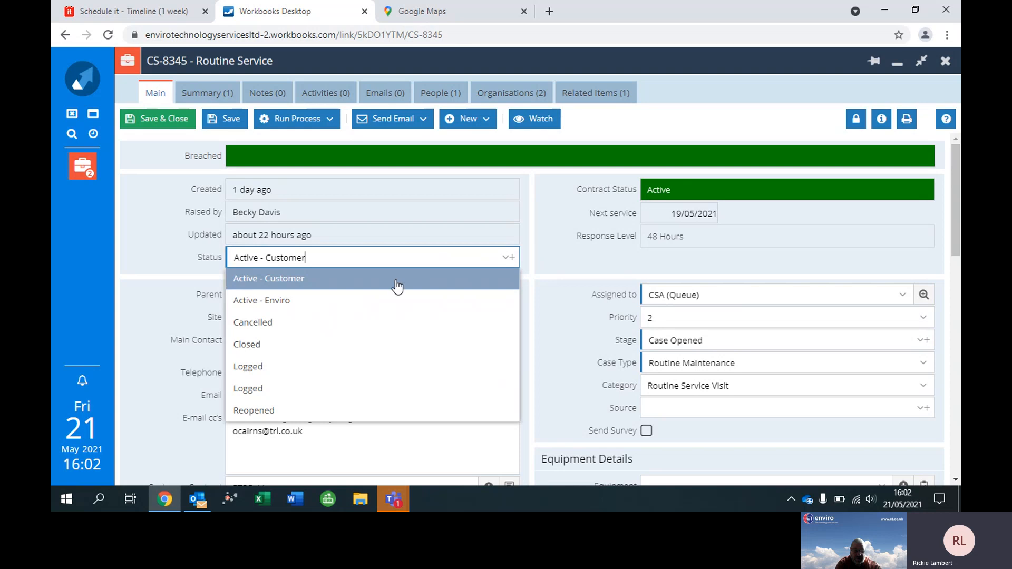
pyautogui.click(292, 303)
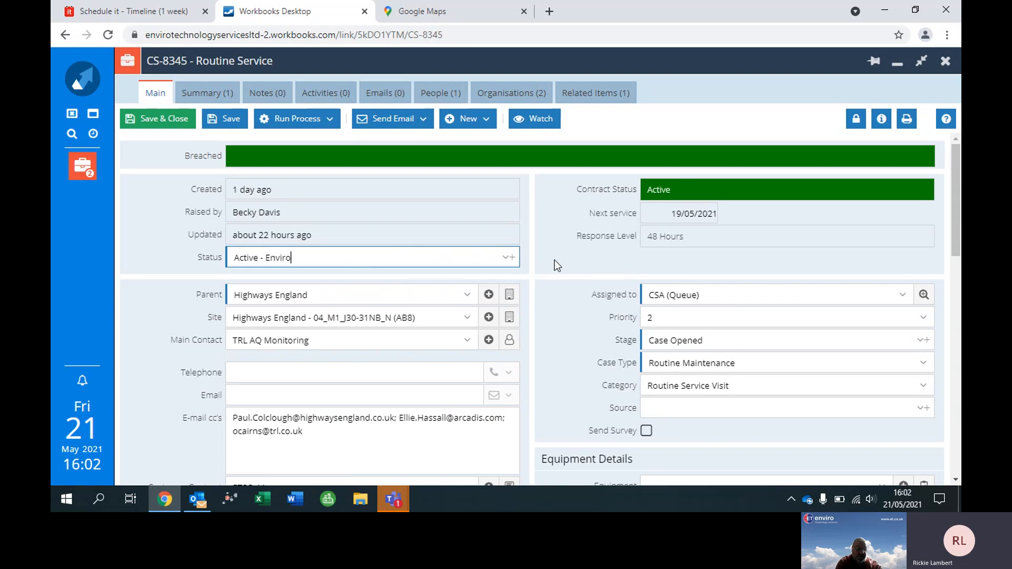
pyautogui.click(506, 259)
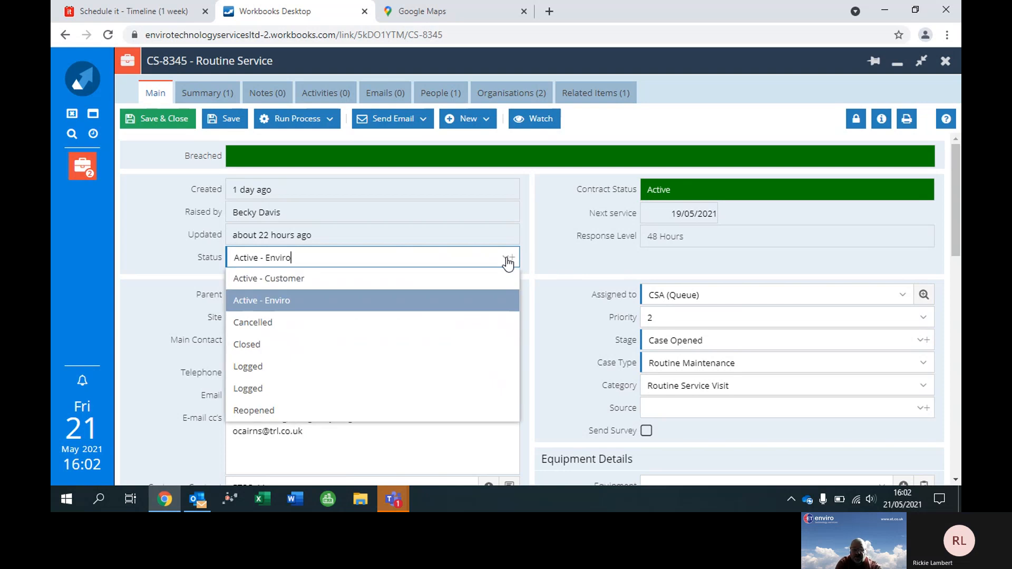
pyautogui.click(552, 259)
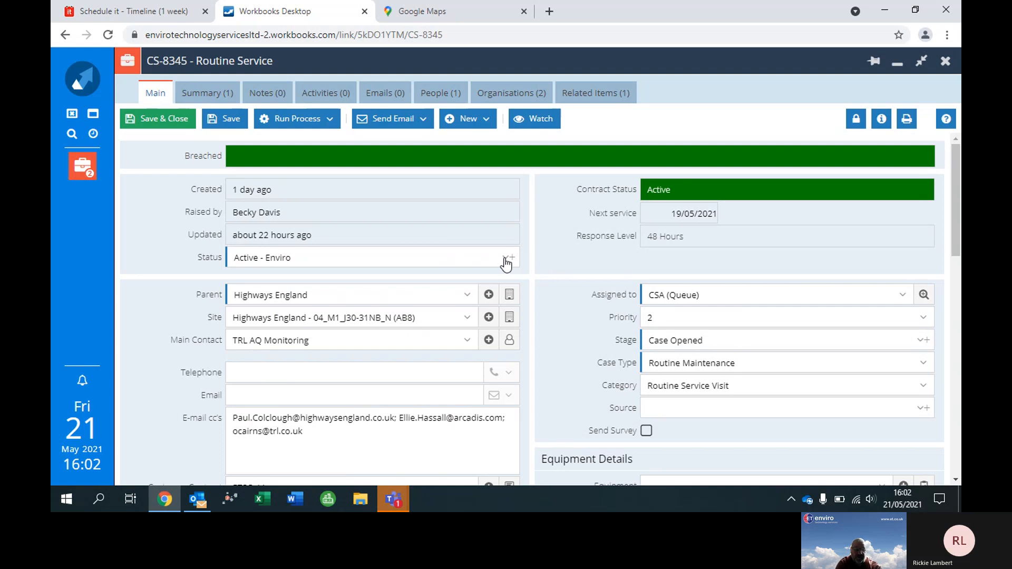
pyautogui.click(506, 263)
pyautogui.click(562, 263)
pyautogui.click(505, 259)
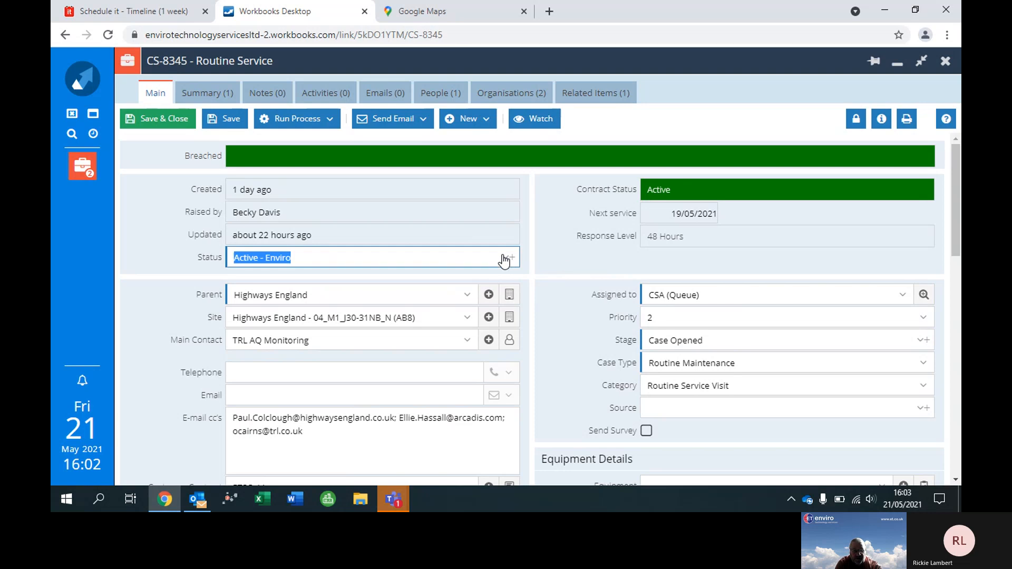
pyautogui.click(332, 279)
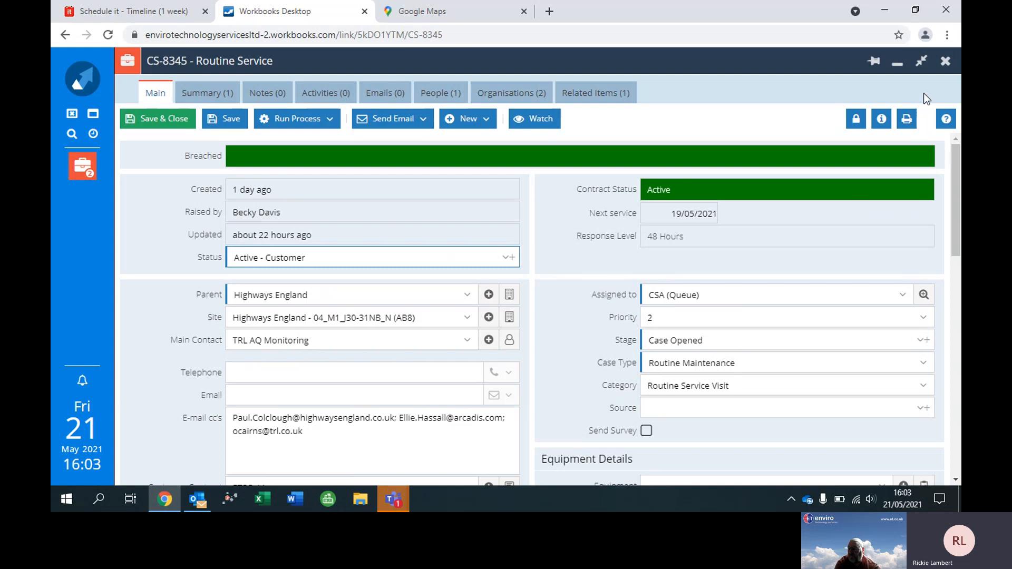
# Close the case while discarding its unsaved changes, and reopen the Highways England Routine Service case maximized from the CSA Open Cases list.
pyautogui.click(946, 62)
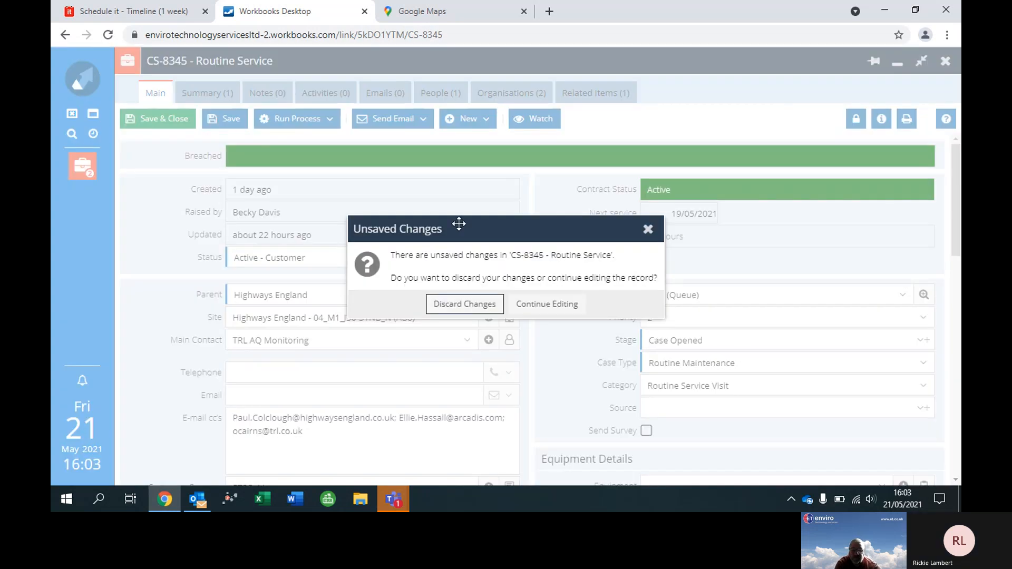
pyautogui.click(456, 308)
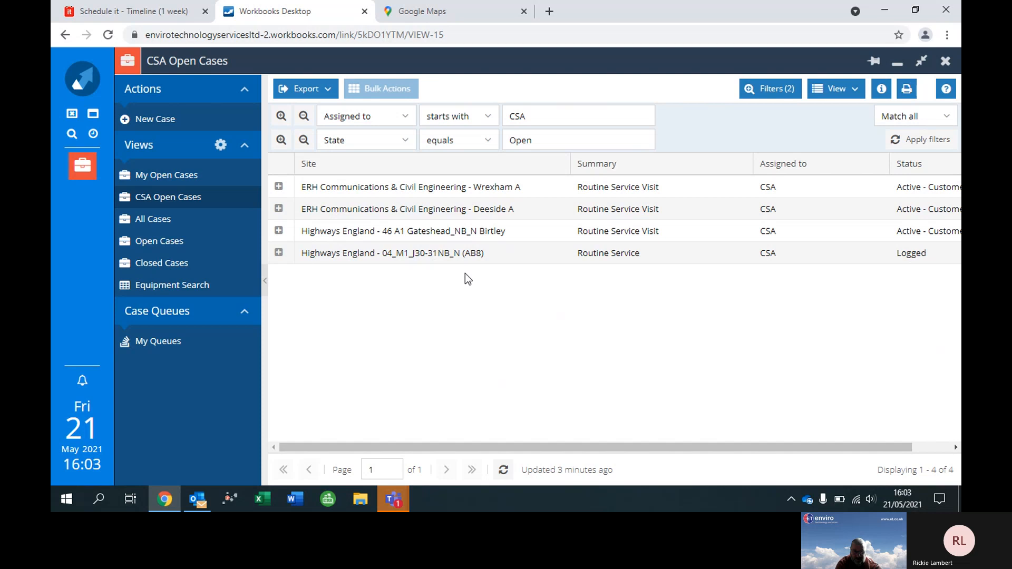
pyautogui.click(445, 256)
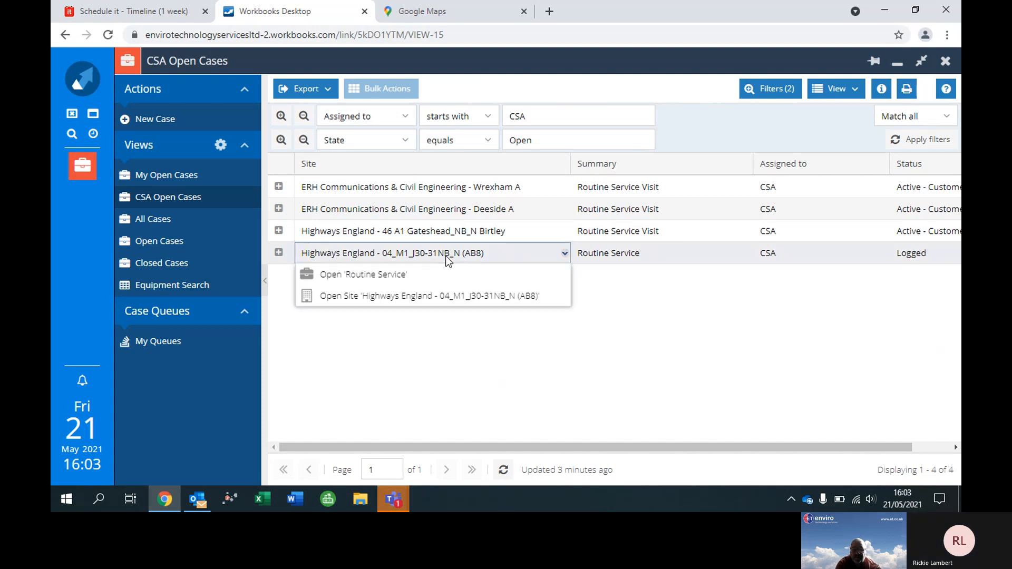
pyautogui.click(635, 258)
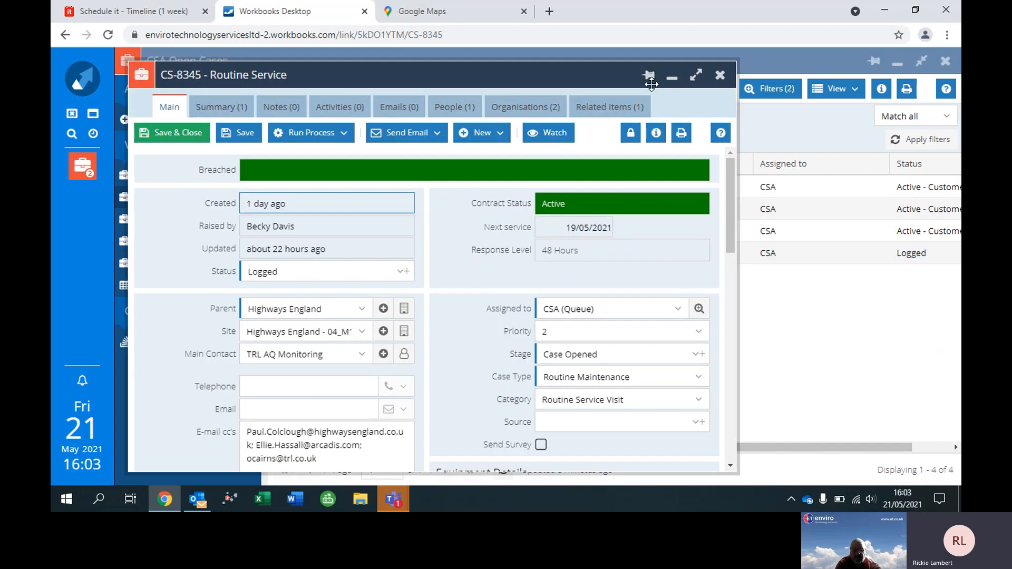
pyautogui.click(697, 75)
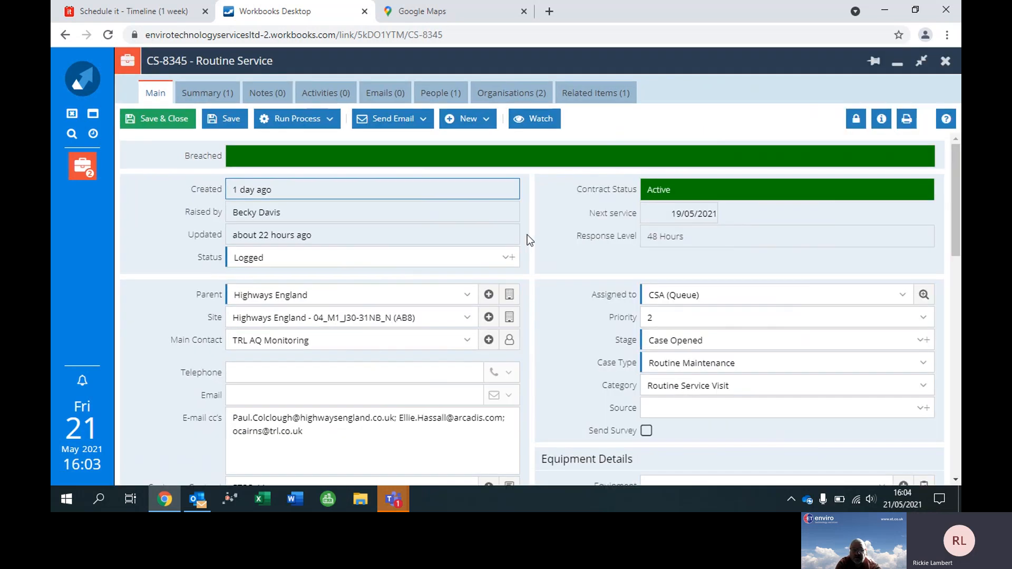
# Set the case's status to Active - Customer and save the record.
pyautogui.click(508, 259)
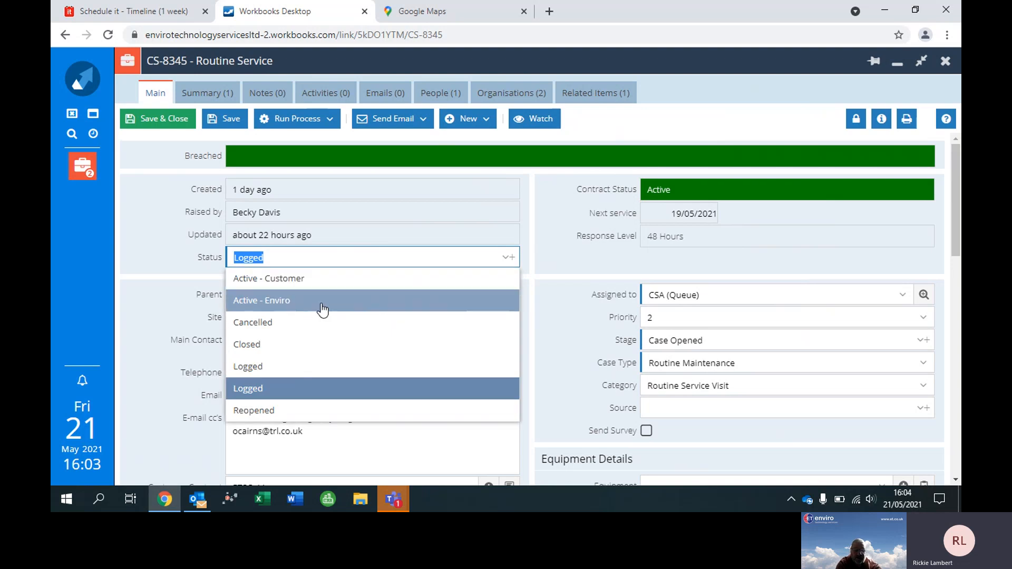
pyautogui.click(345, 285)
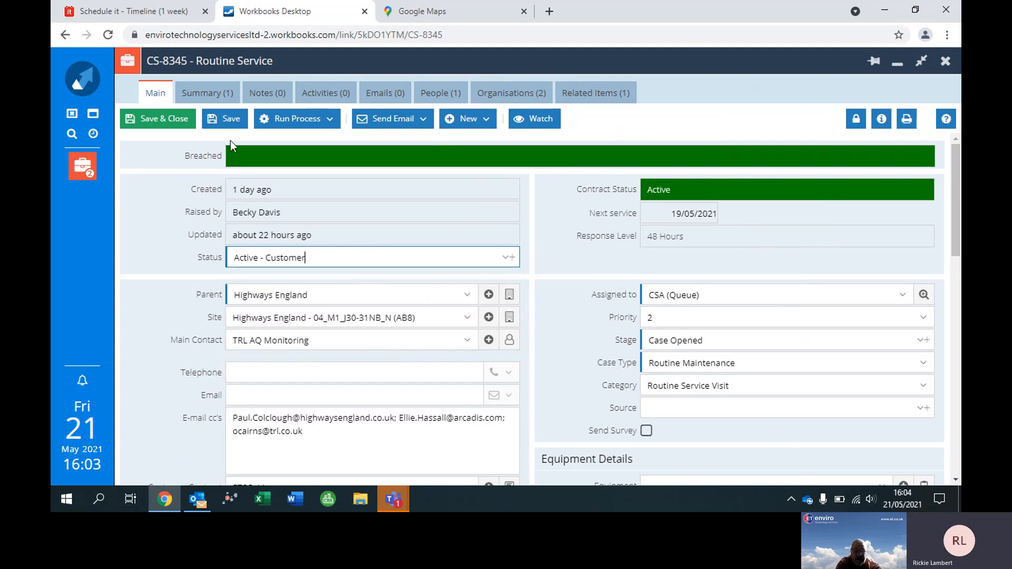
pyautogui.click(230, 121)
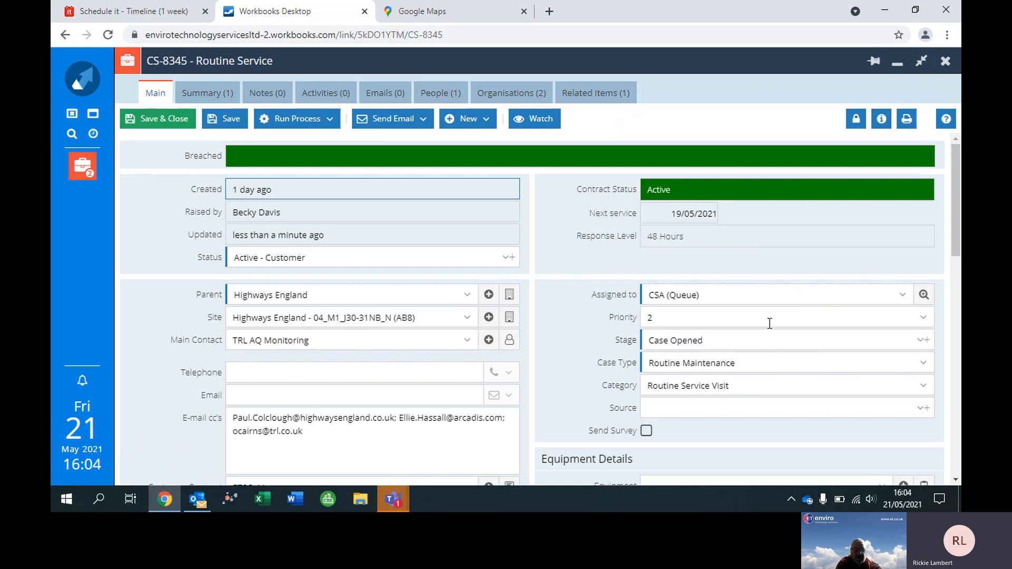
# Create a new meeting from the case and replace its subject with Routine Maintenance, copied from the Case Type.
pyautogui.click(758, 363)
pyautogui.hotkey('ctrl', 'c')
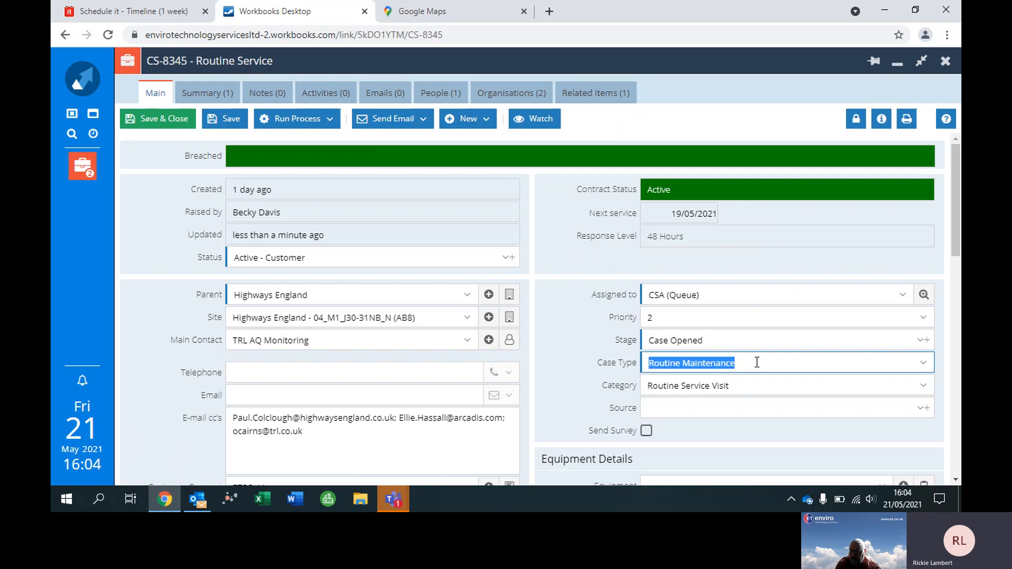
pyautogui.click(483, 131)
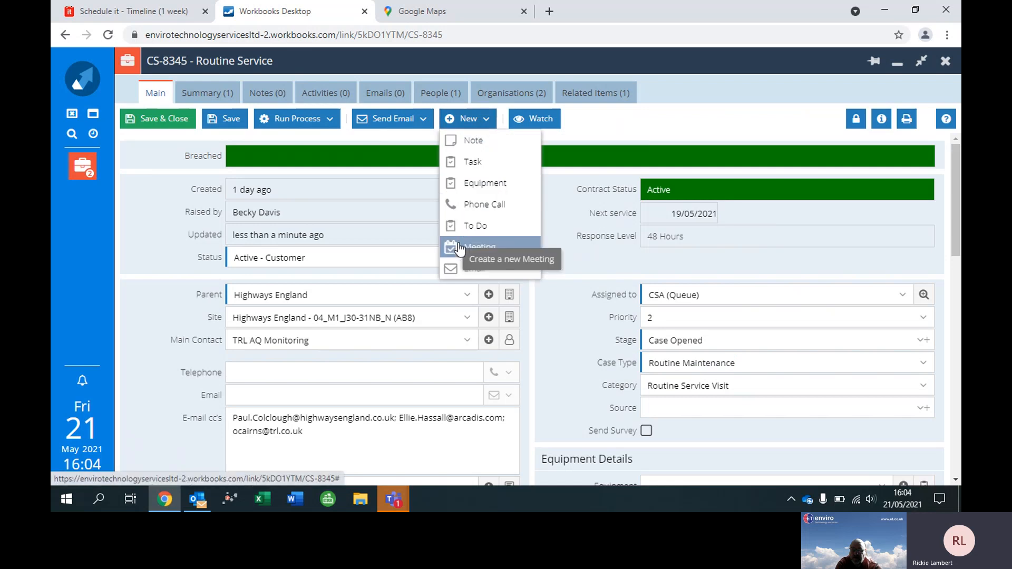
pyautogui.click(460, 247)
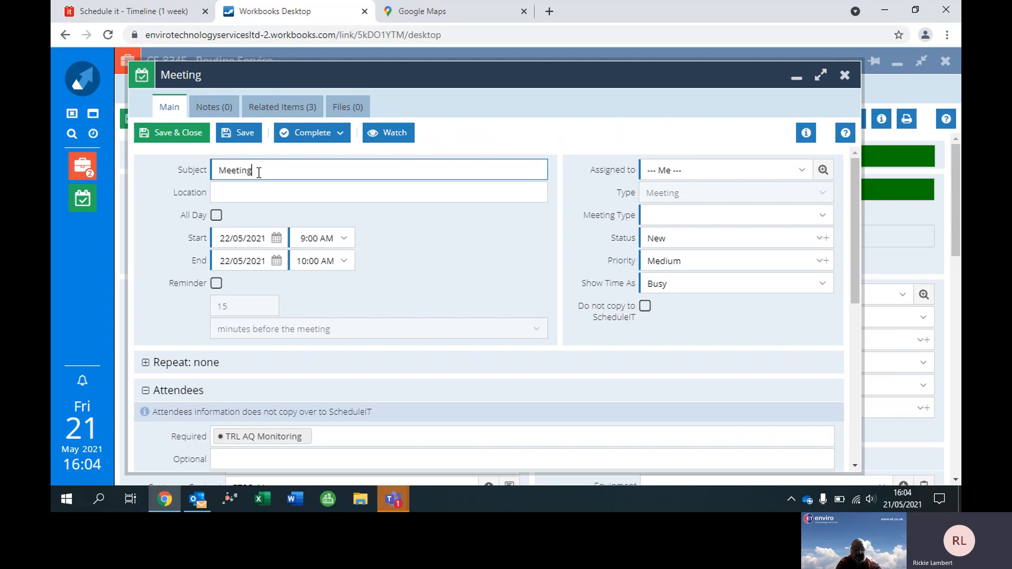
pyautogui.press('BackSpace')
pyautogui.press('BackSpace')
pyautogui.press('BackSpace')
pyautogui.press('BackSpace')
pyautogui.press('BackSpace')
pyautogui.press('BackSpace')
pyautogui.hotkey('ctrl', 'v')
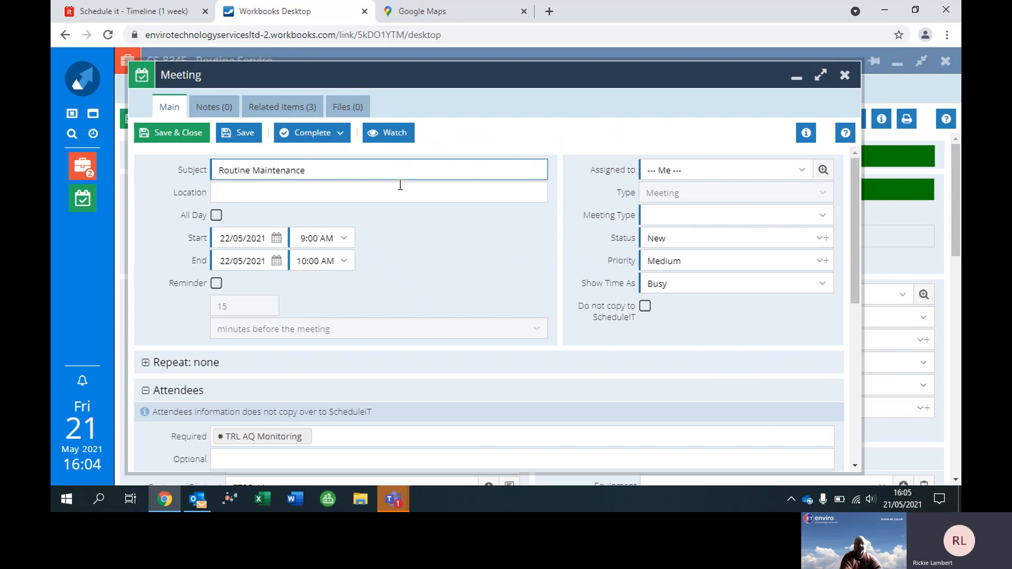
# Set the meeting's start date to 24/05/2021 and its end date to 25/05/2021.
pyautogui.click(278, 242)
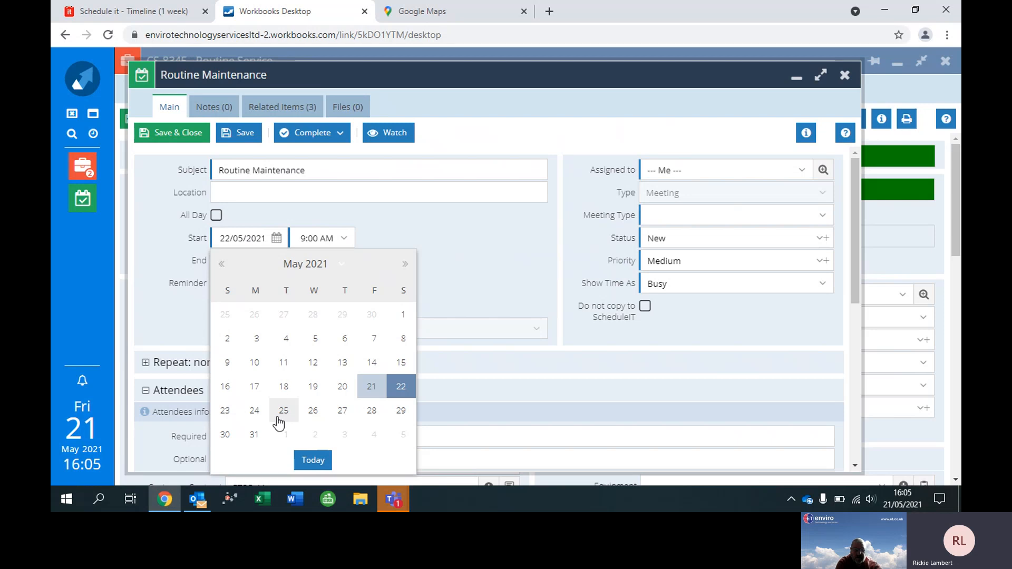
pyautogui.click(255, 412)
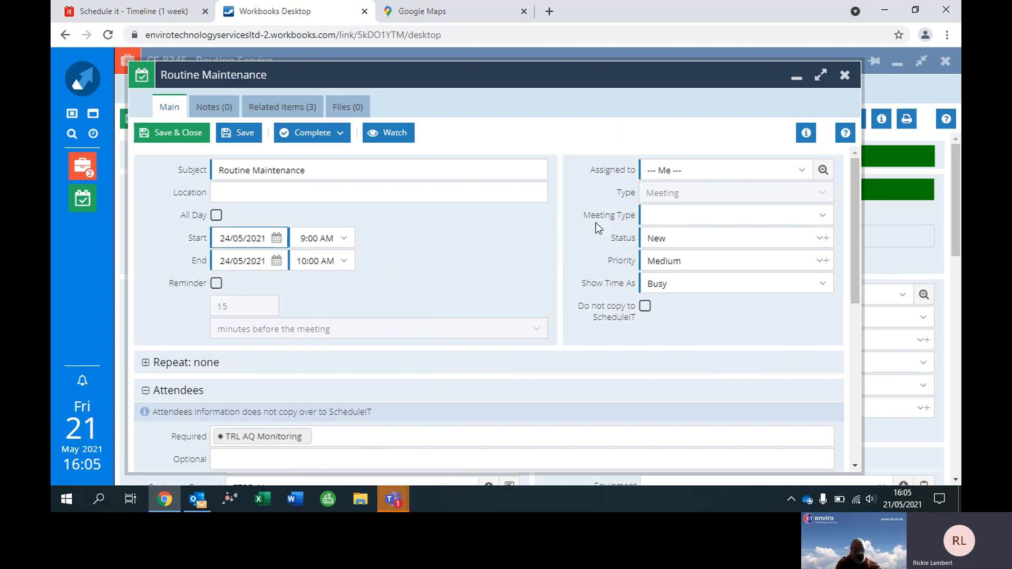
pyautogui.click(702, 170)
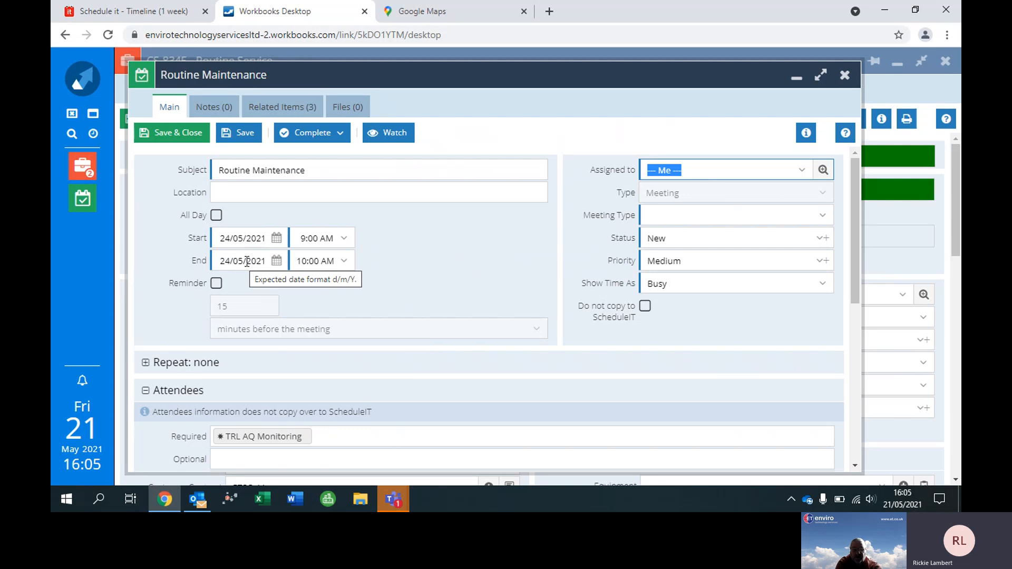
pyautogui.click(277, 263)
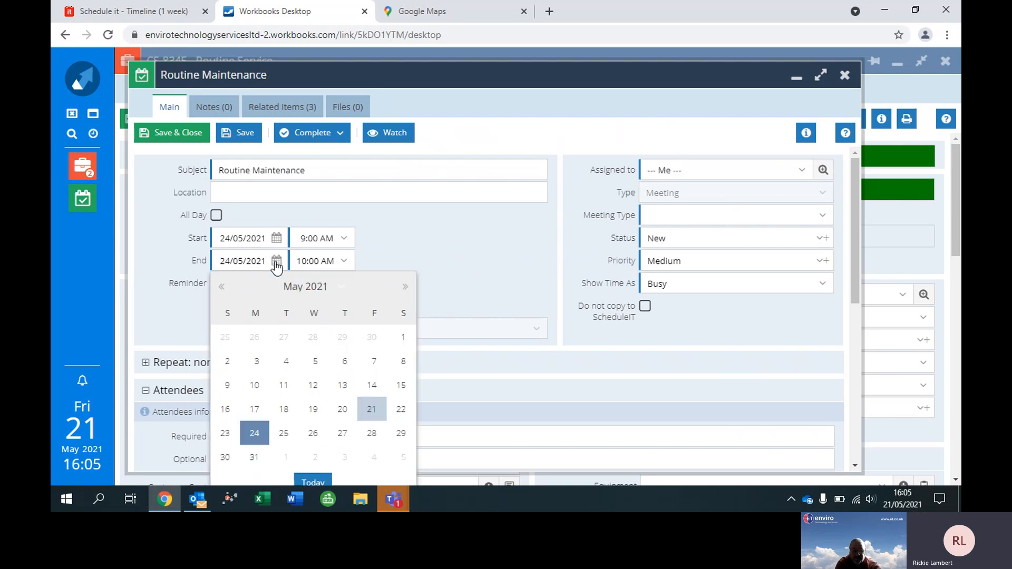
pyautogui.click(283, 433)
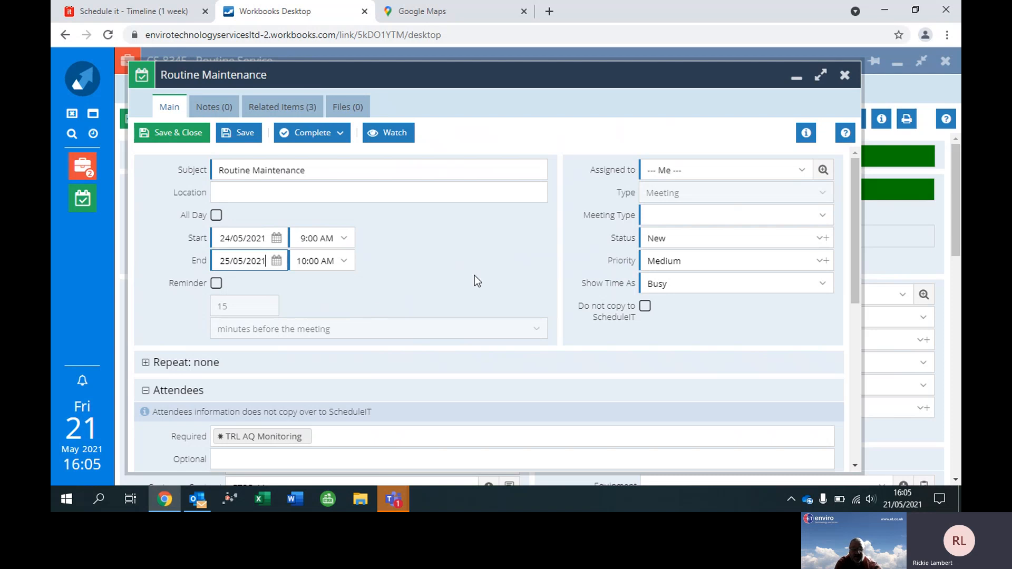
# Assign the meeting to the intended colleague by looking up their first name.
pyautogui.click(701, 169)
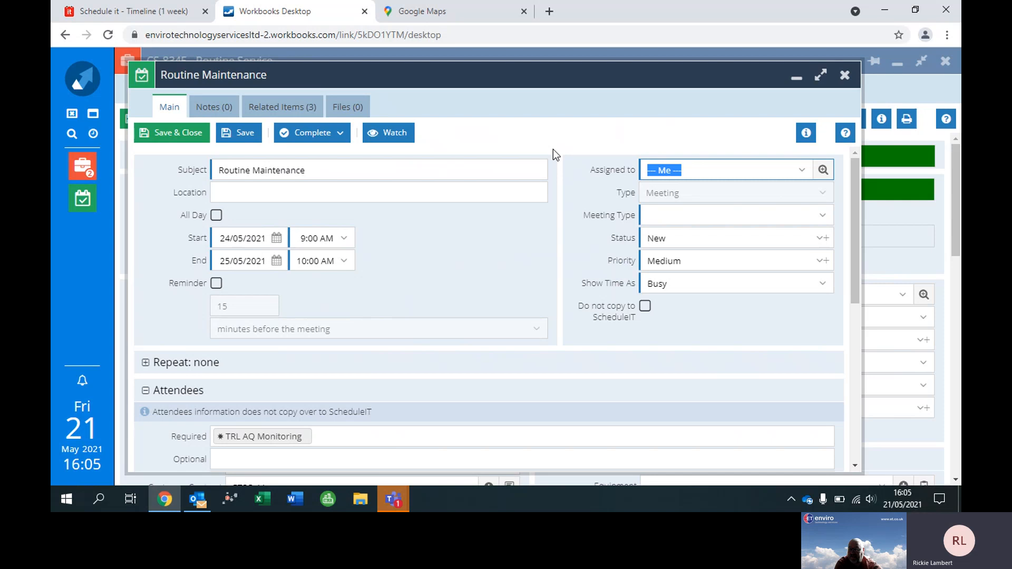
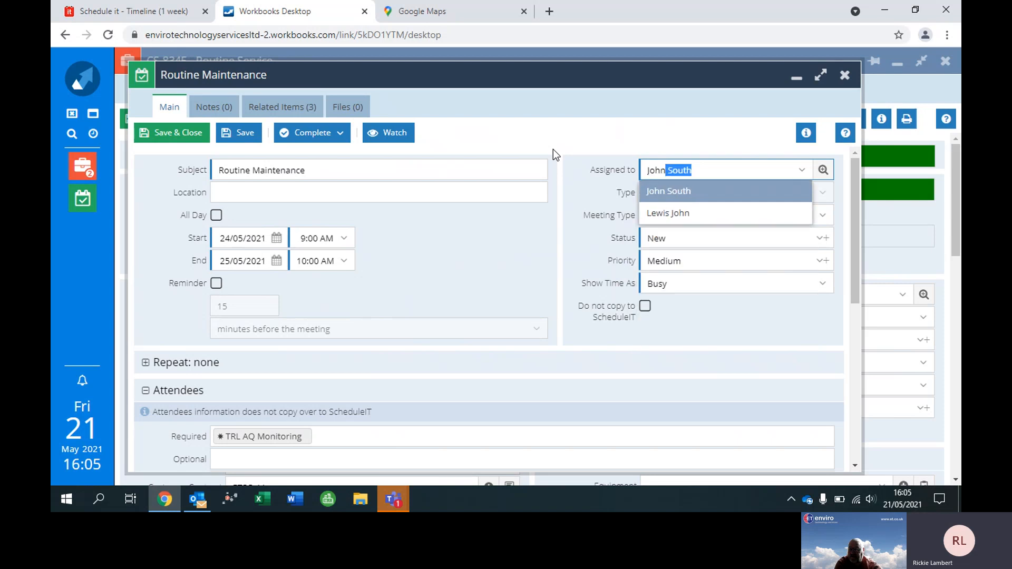
pyautogui.click(671, 188)
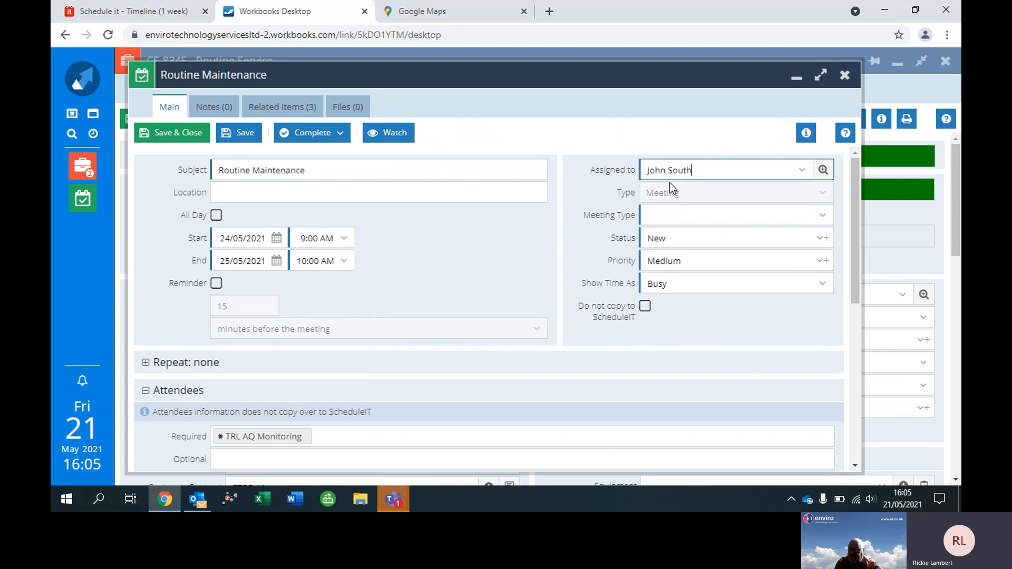
# Set the meeting type to Service Visit and enable Do not copy to ScheduleIT.
pyautogui.click(823, 217)
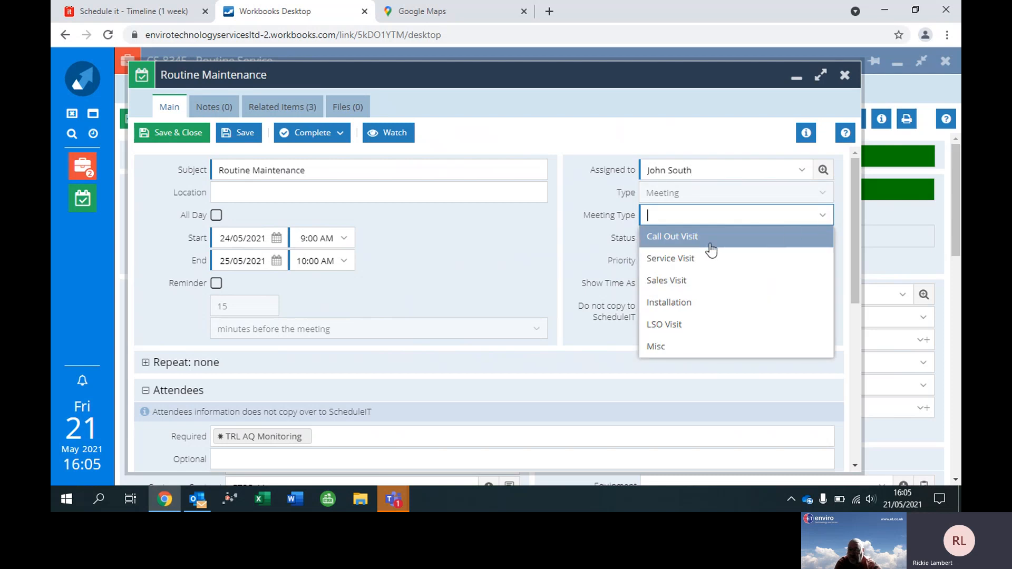
pyautogui.click(684, 261)
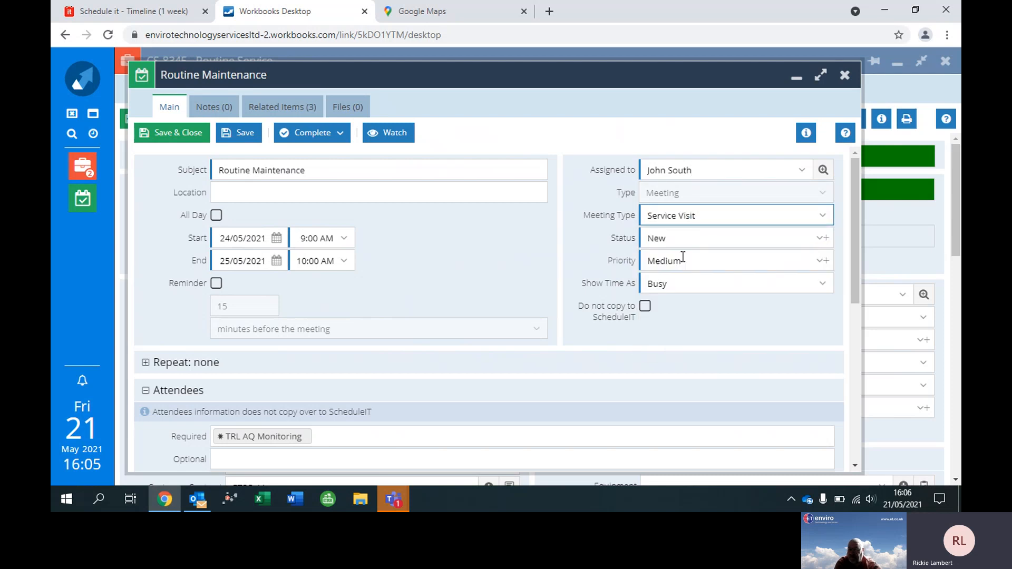
pyautogui.click(644, 308)
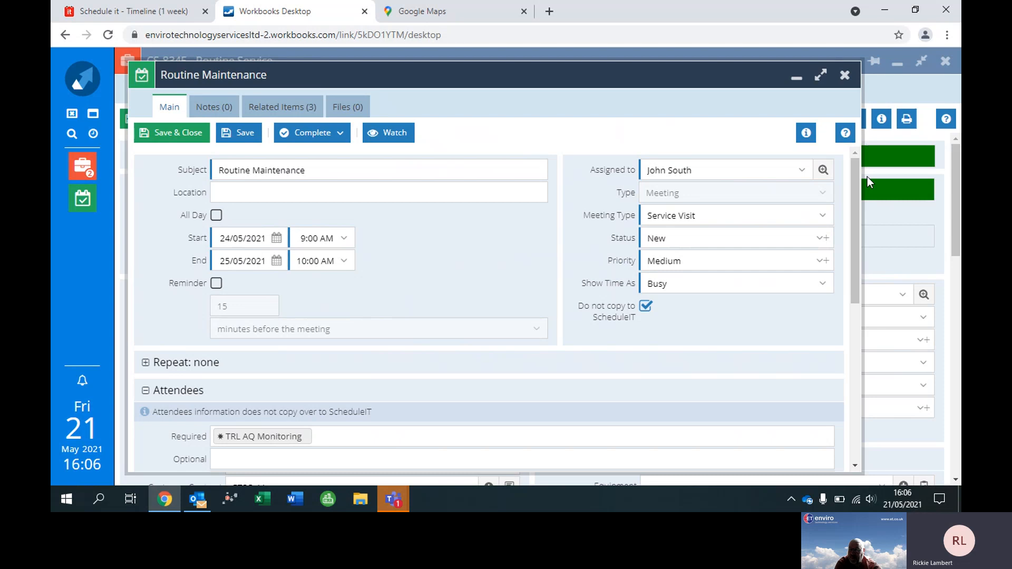
pyautogui.moveTo(867, 177); pyautogui.dragTo(576, 298)
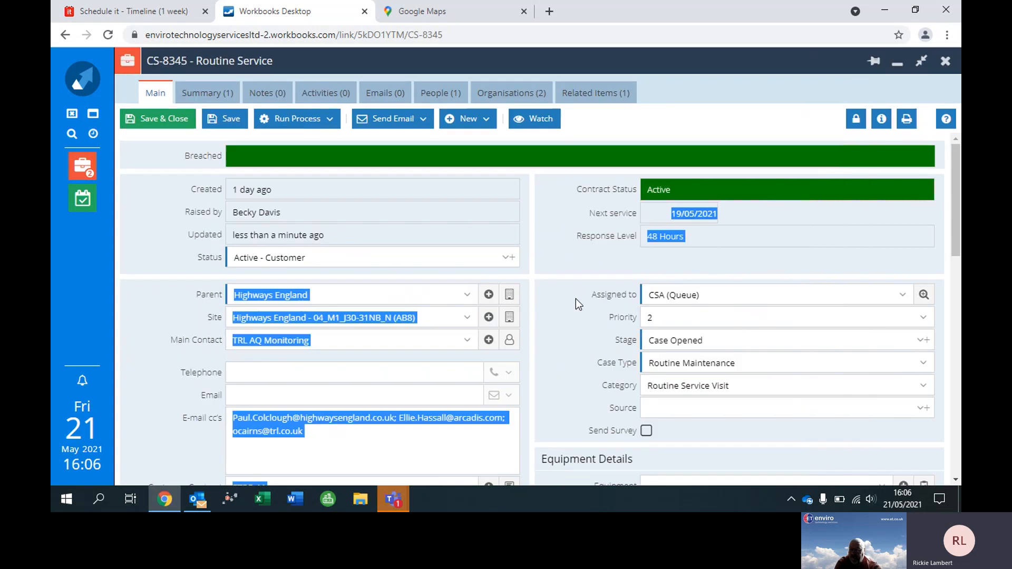
pyautogui.click(773, 126)
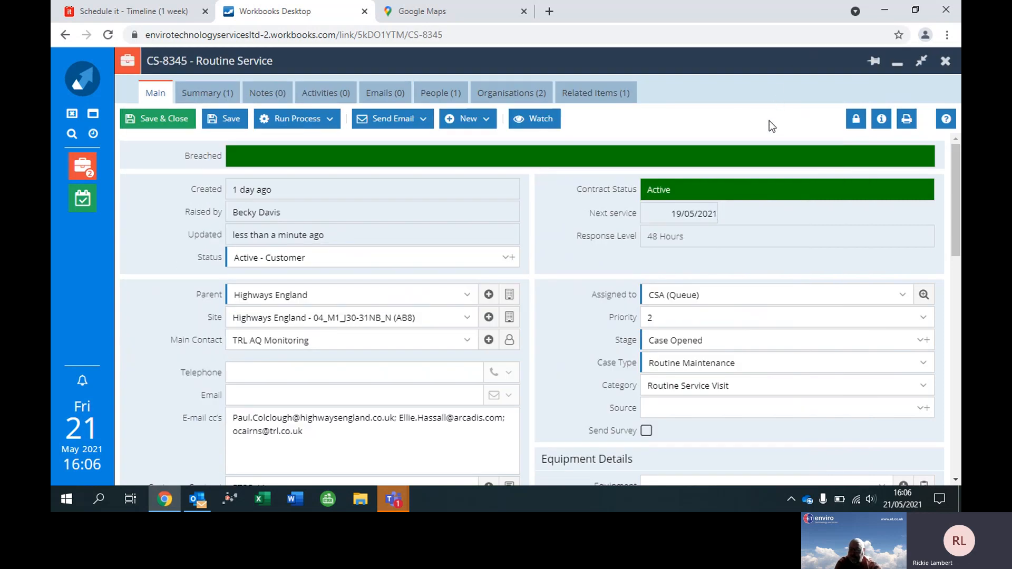
# Return to the unsaved Routine Maintenance meeting and save it, keeping it open.
pyautogui.click(84, 198)
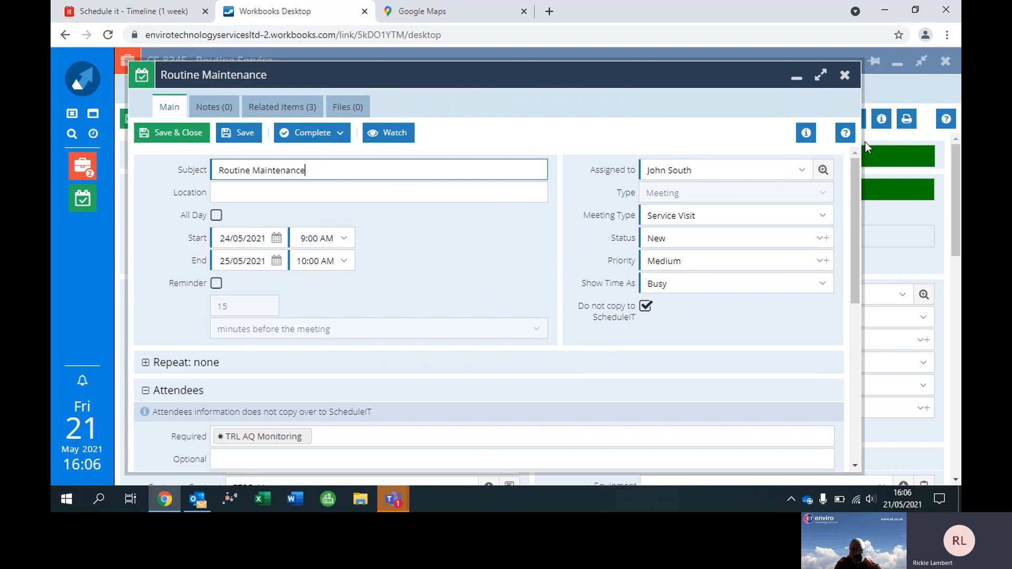
pyautogui.moveTo(858, 172); pyautogui.dragTo(835, 171)
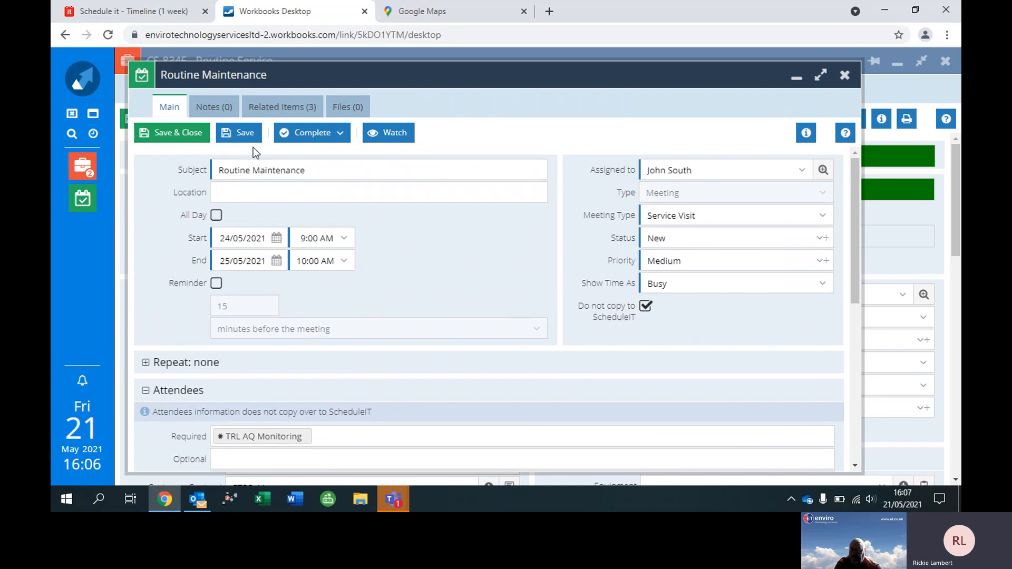
pyautogui.click(241, 134)
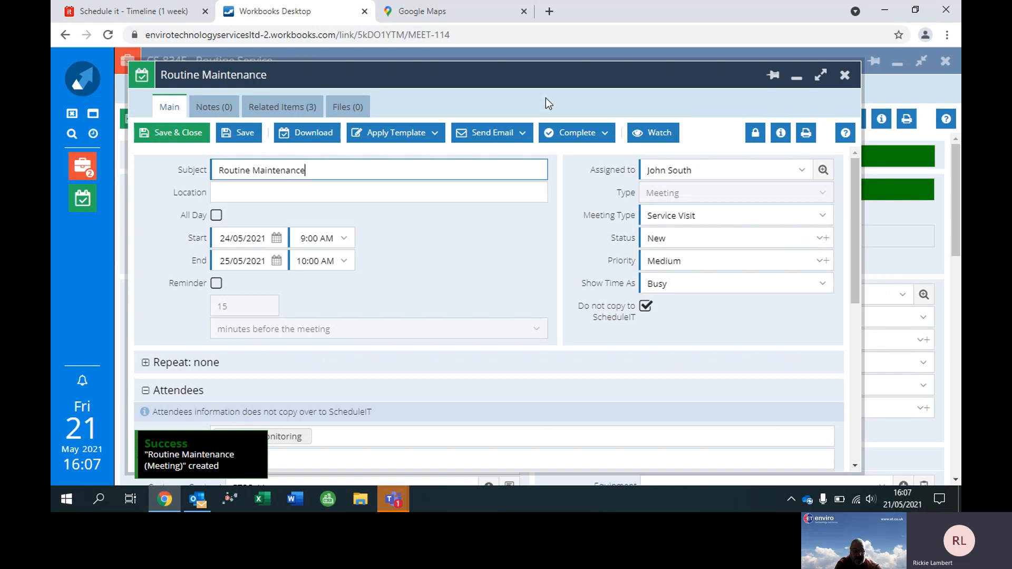
# Create an email from the meeting with the Engineer Confirmation template and maximize the draft.
pyautogui.click(502, 136)
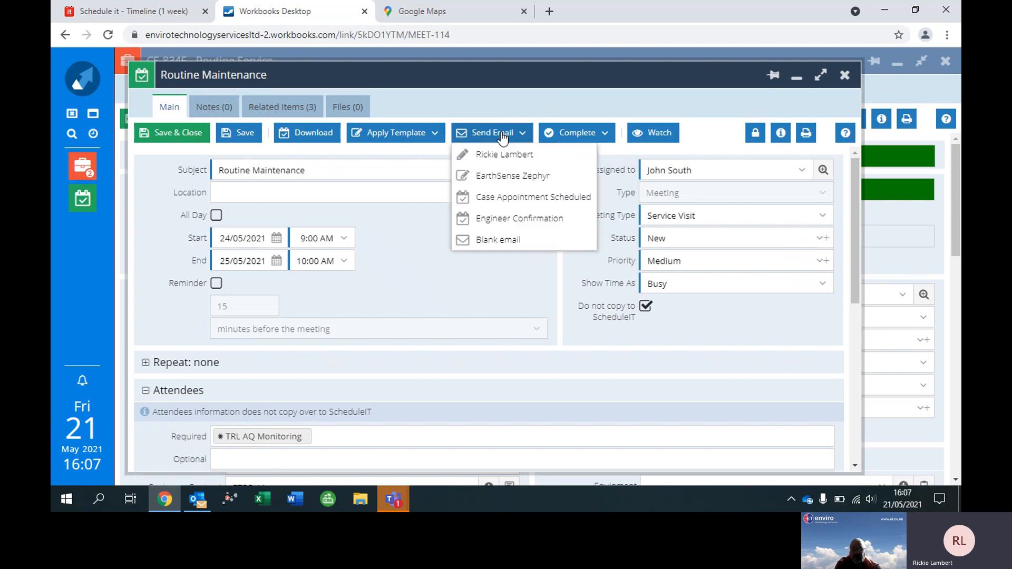
pyautogui.click(529, 224)
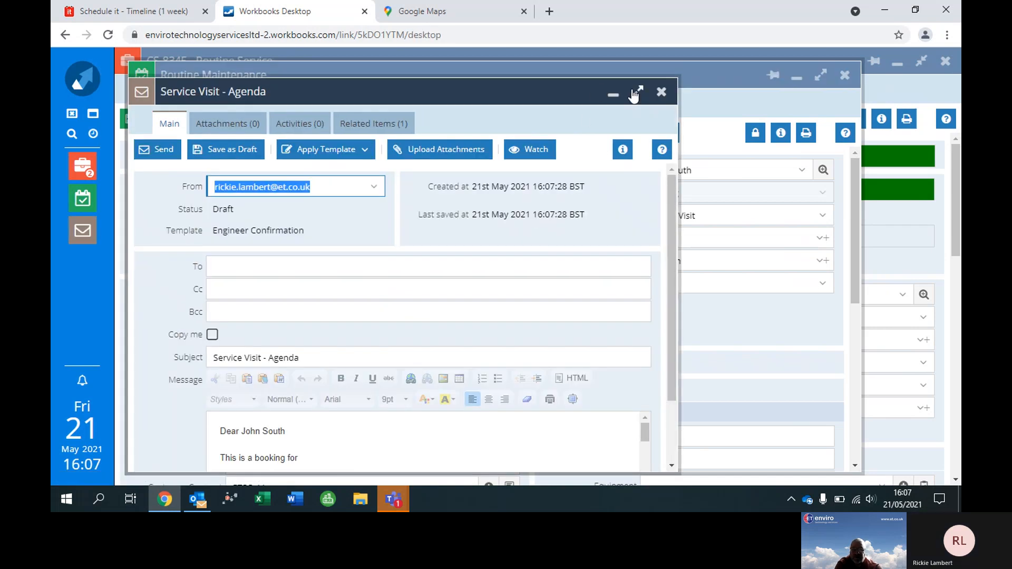
pyautogui.click(635, 93)
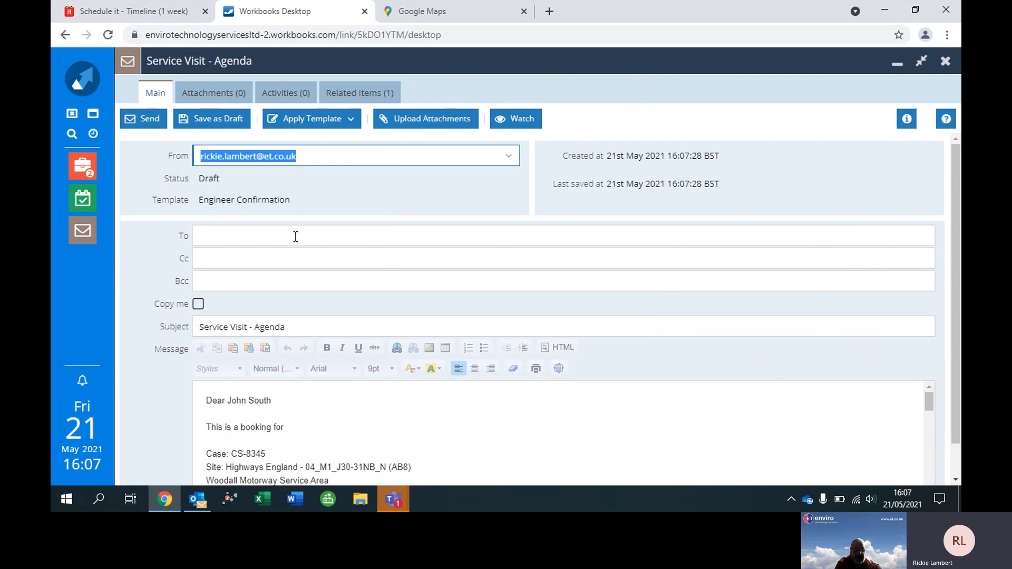
# Address the Service Visit - Agenda email to the assigned engineer and enable Copy me.
pyautogui.click(277, 236)
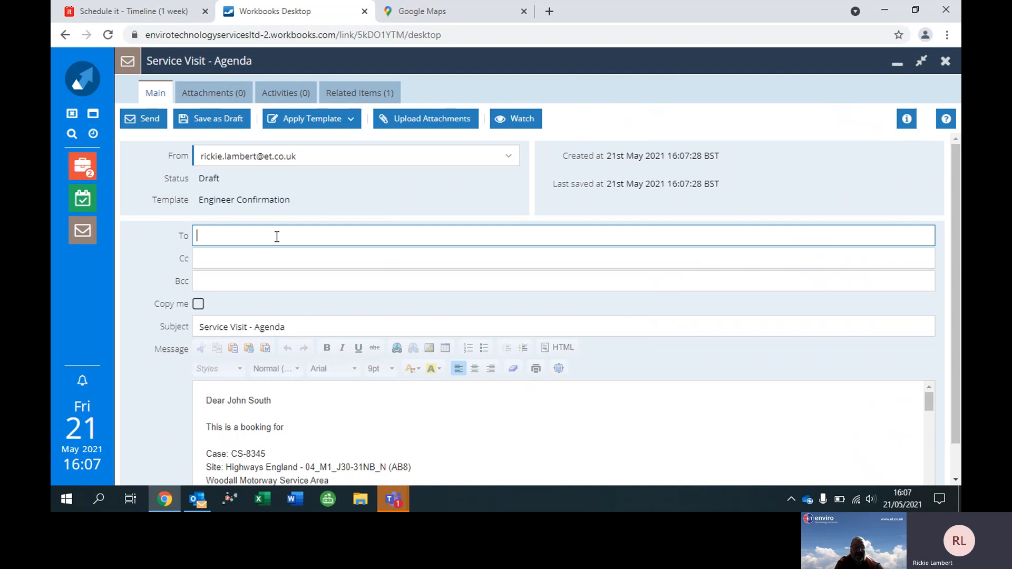
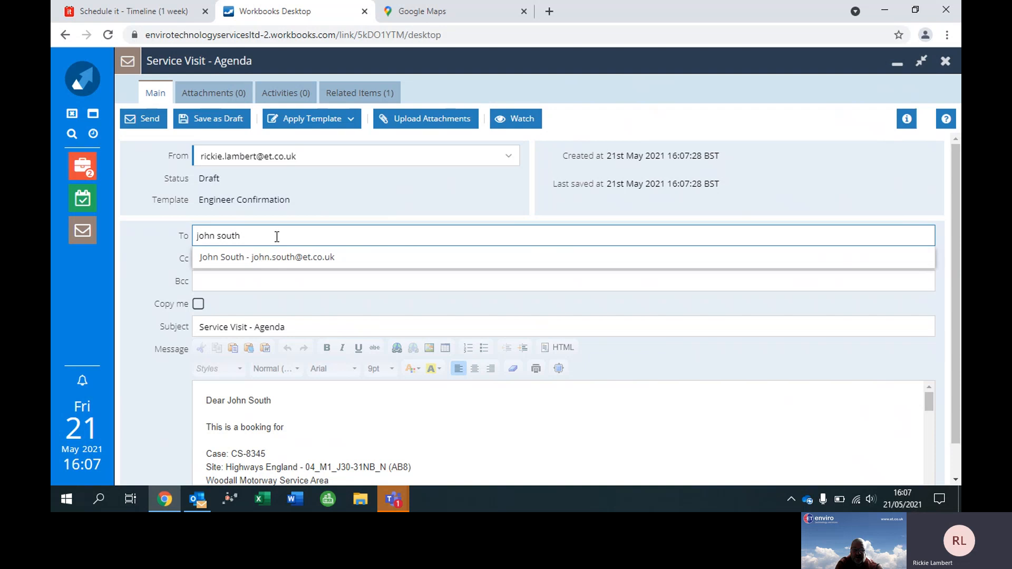
pyautogui.click(300, 259)
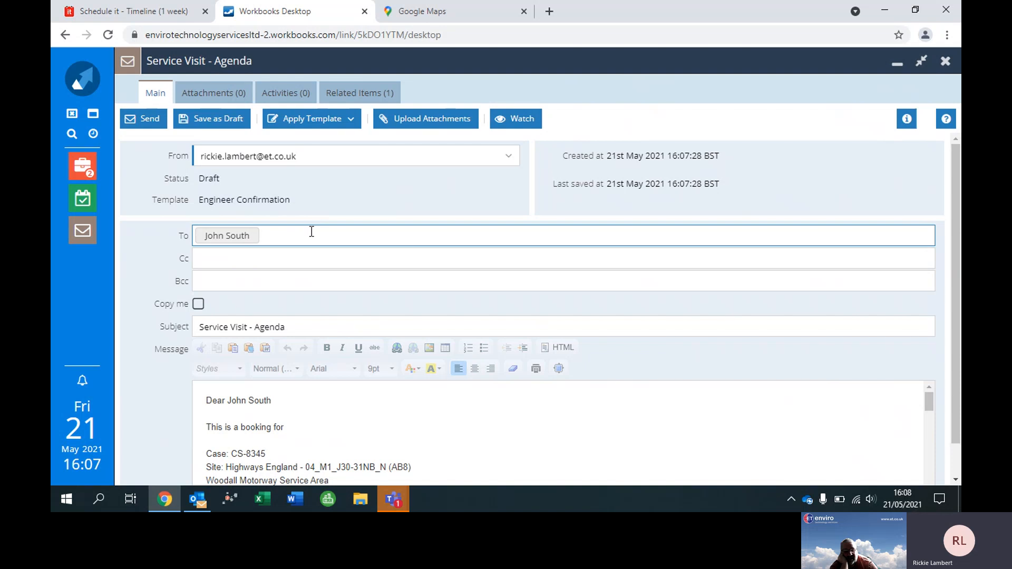
pyautogui.click(199, 304)
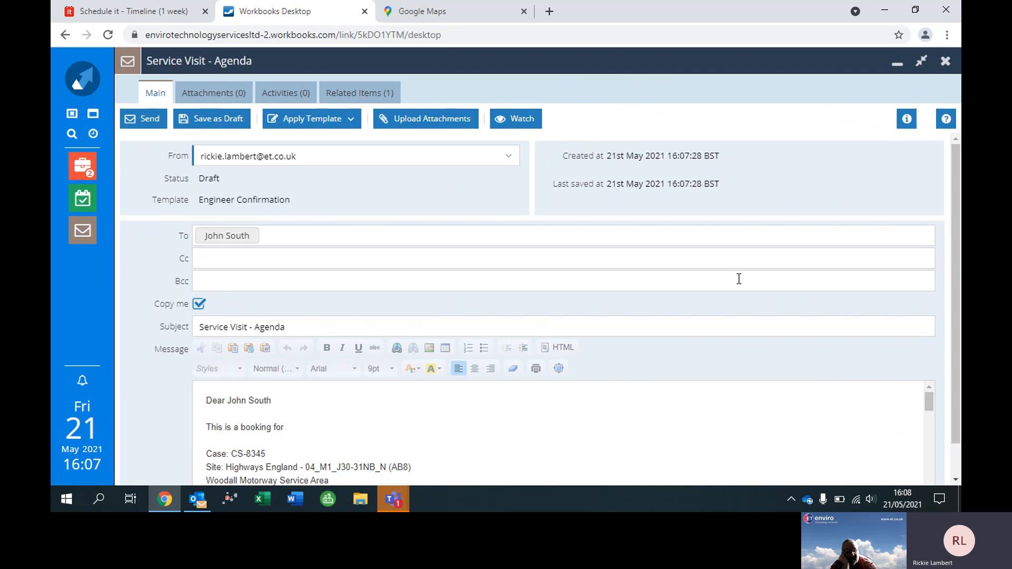
# Remove the surplus blank lines between the Serial Number line and the closing sentence of the email message.
pyautogui.click(957, 191)
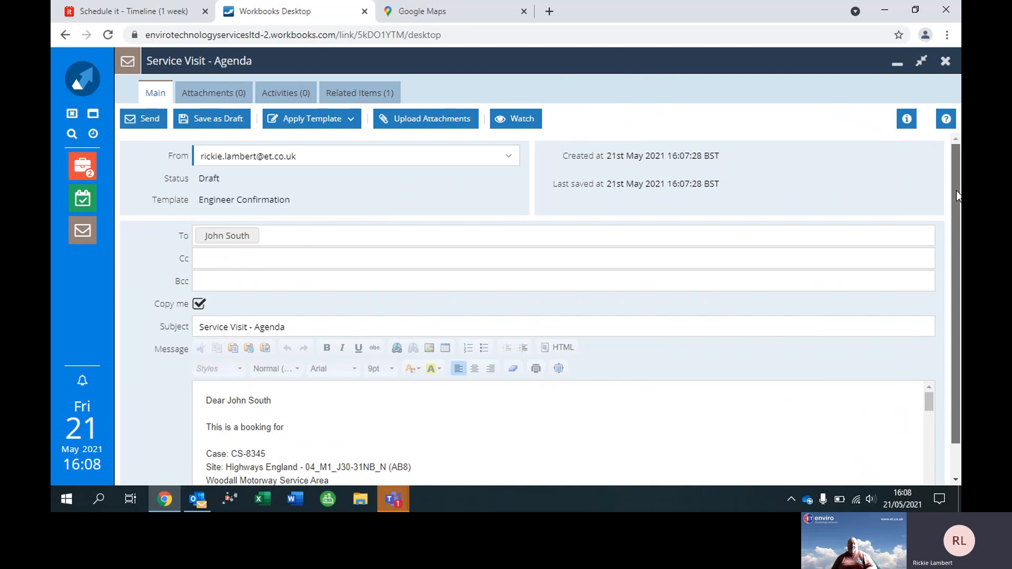
pyautogui.moveTo(957, 191); pyautogui.dragTo(954, 263)
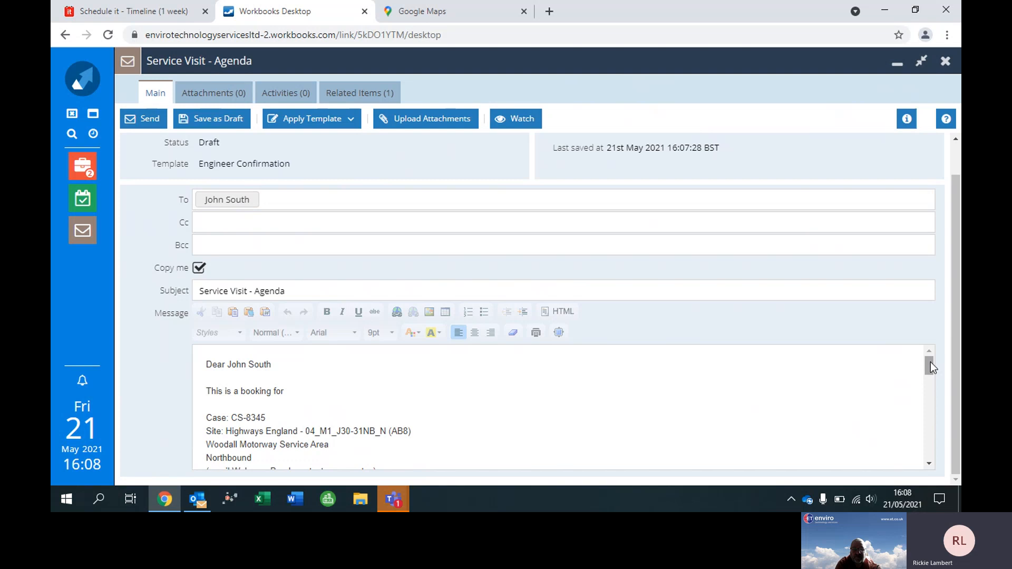
pyautogui.moveTo(931, 362); pyautogui.dragTo(927, 398)
pyautogui.moveTo(923, 406); pyautogui.dragTo(921, 419)
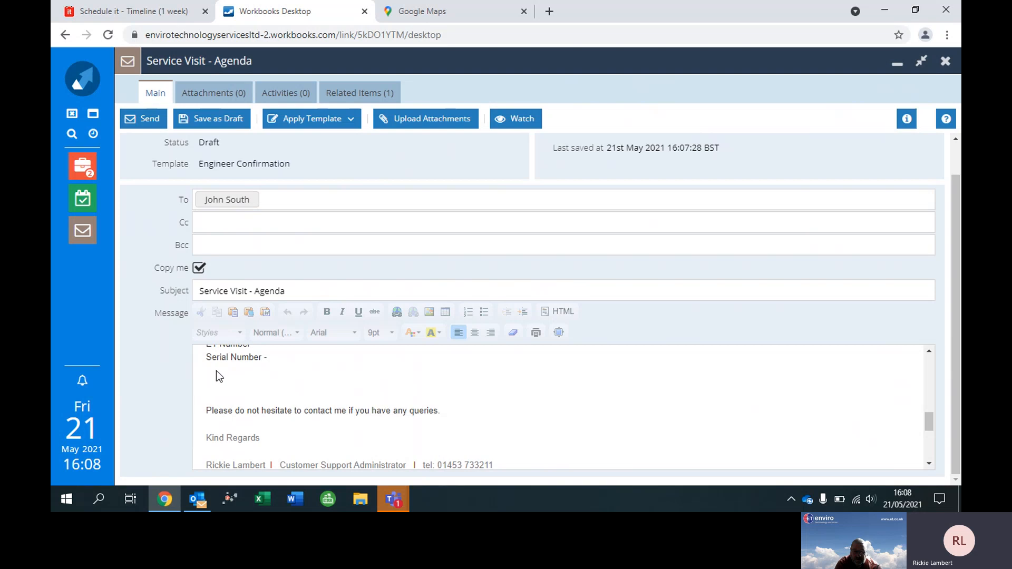
pyautogui.scroll(5, 208, 411)
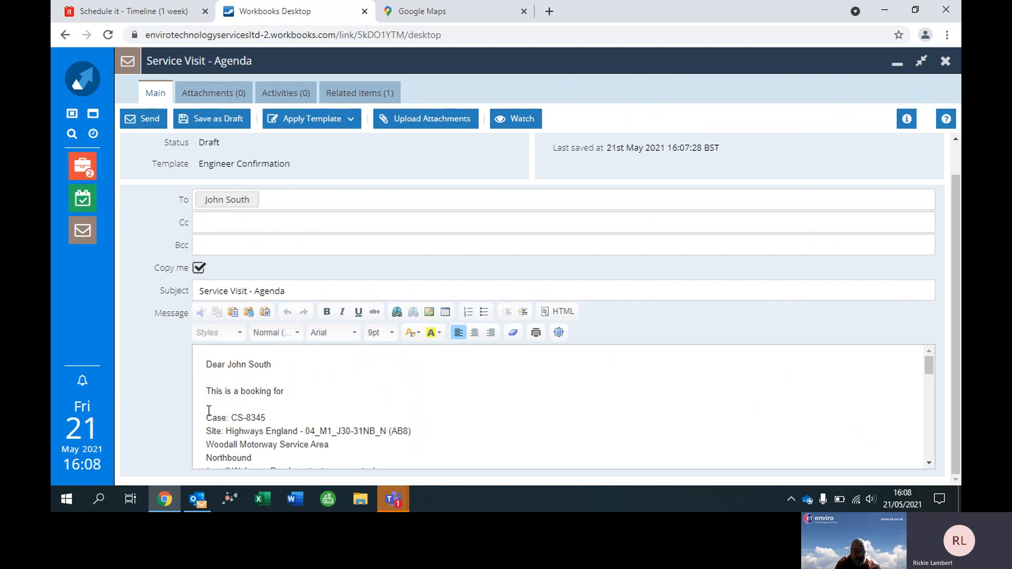
pyautogui.moveTo(932, 370); pyautogui.dragTo(921, 425)
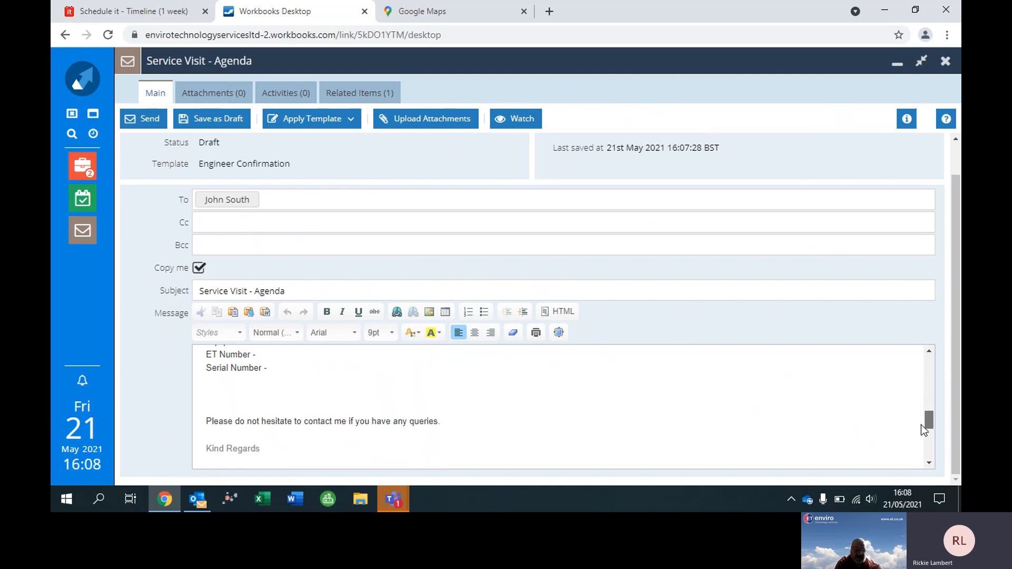
pyautogui.click(204, 421)
pyautogui.press('BackSpace')
pyautogui.press('BackSpace')
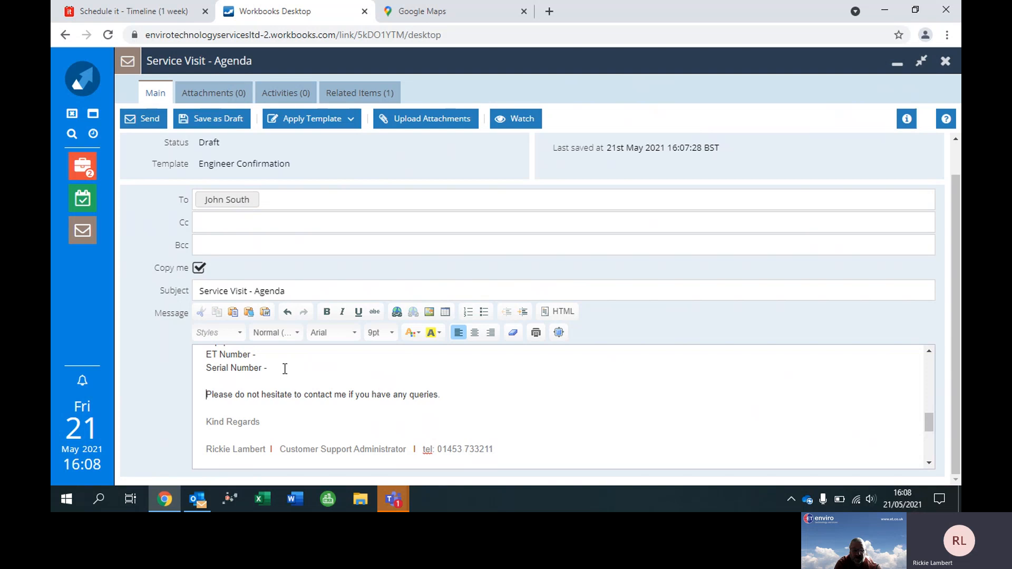
# Copy the email's booking details from "This is a booking for" through the Serial Number line.
pyautogui.moveTo(251, 356); pyautogui.dragTo(135, 399)
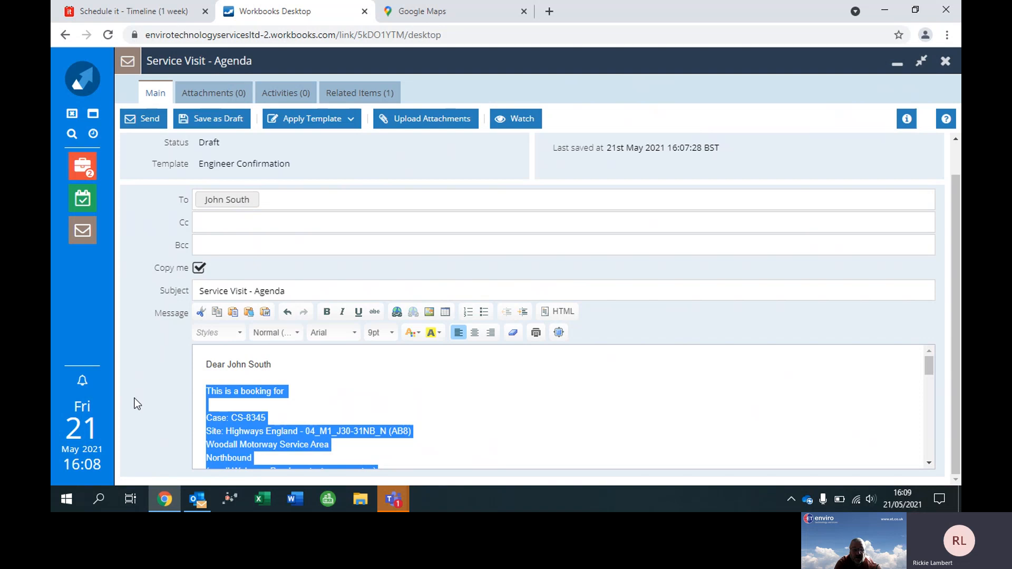
pyautogui.click(167, 499)
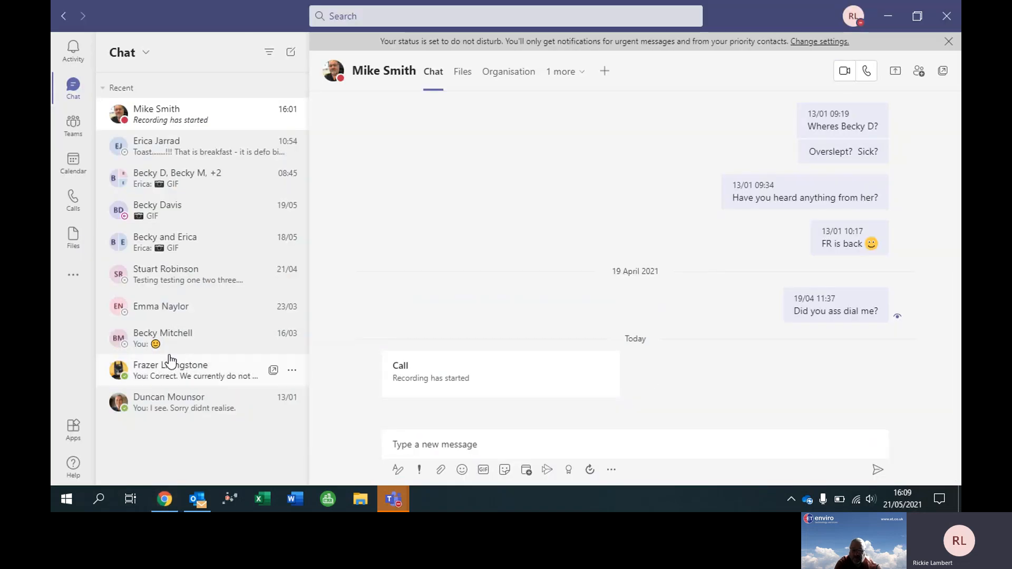
pyautogui.click(166, 498)
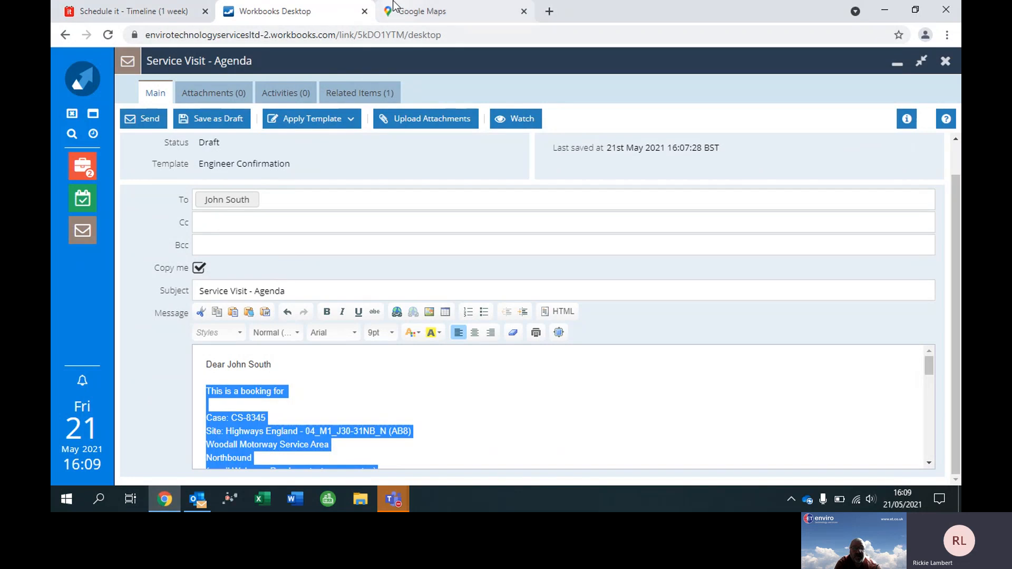
# Switch to Schedule it and replace the notes of the engineer's 24 May Highways England event with the copied booking details, saving the changes.
pyautogui.click(156, 13)
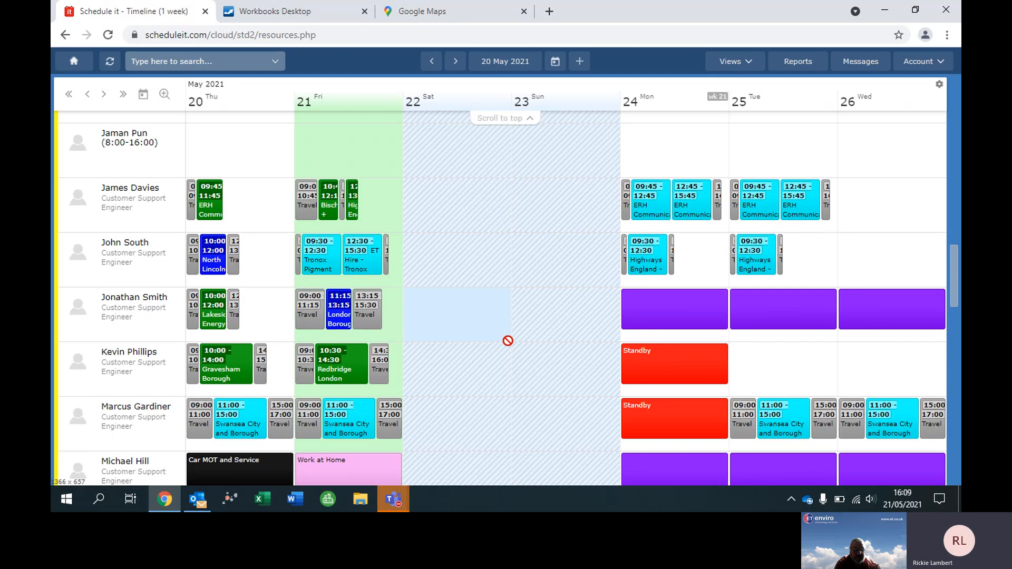
pyautogui.rightClick(646, 258)
pyautogui.click(661, 256)
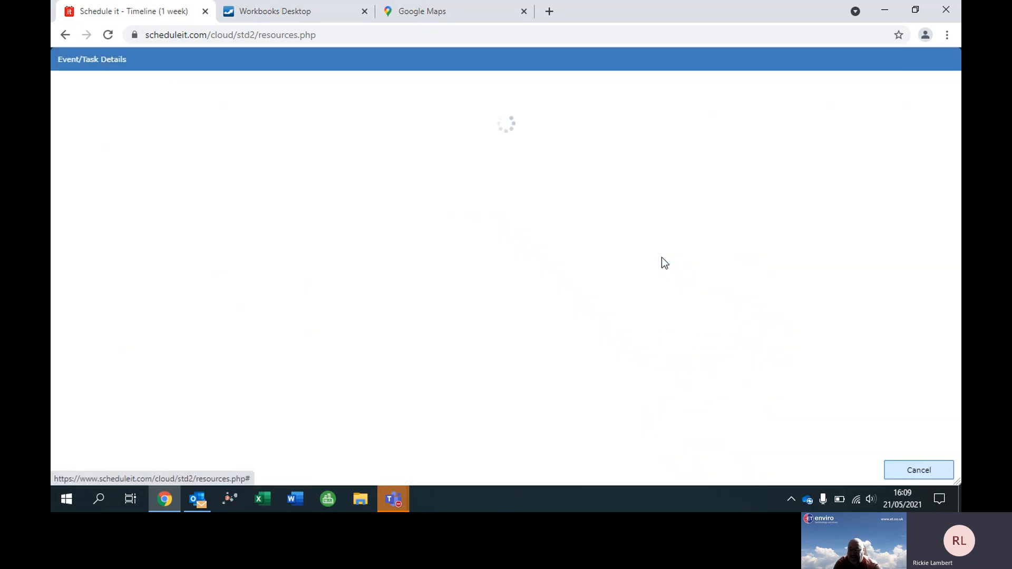
pyautogui.click(364, 348)
pyautogui.hotkey('ctrl', 'a')
pyautogui.hotkey('ctrl', 'v')
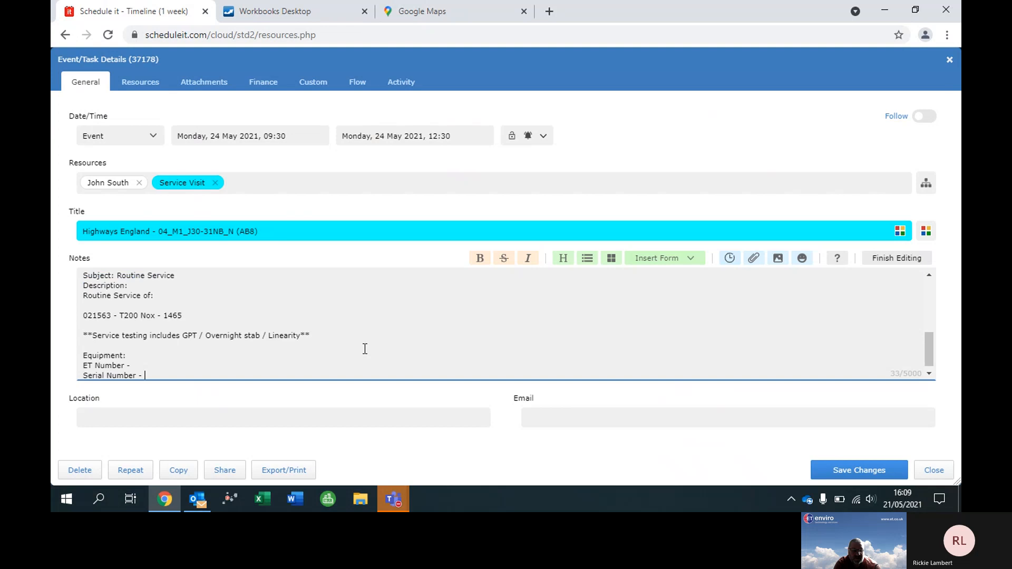
pyautogui.click(837, 470)
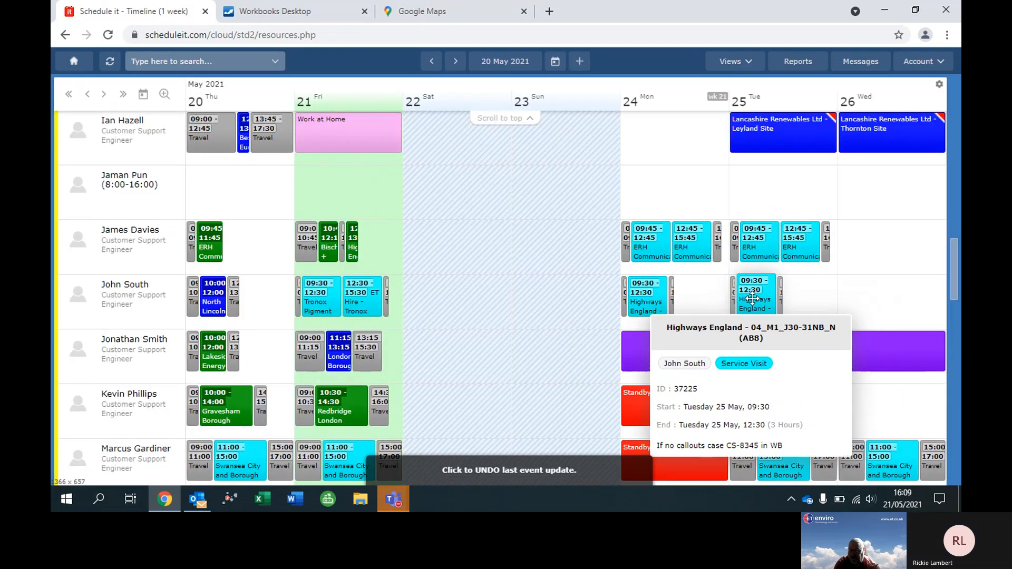
# Replace the notes of the engineer's 25 May Highways England event with the same booking details and save the changes.
pyautogui.rightClick(754, 288)
pyautogui.click(791, 271)
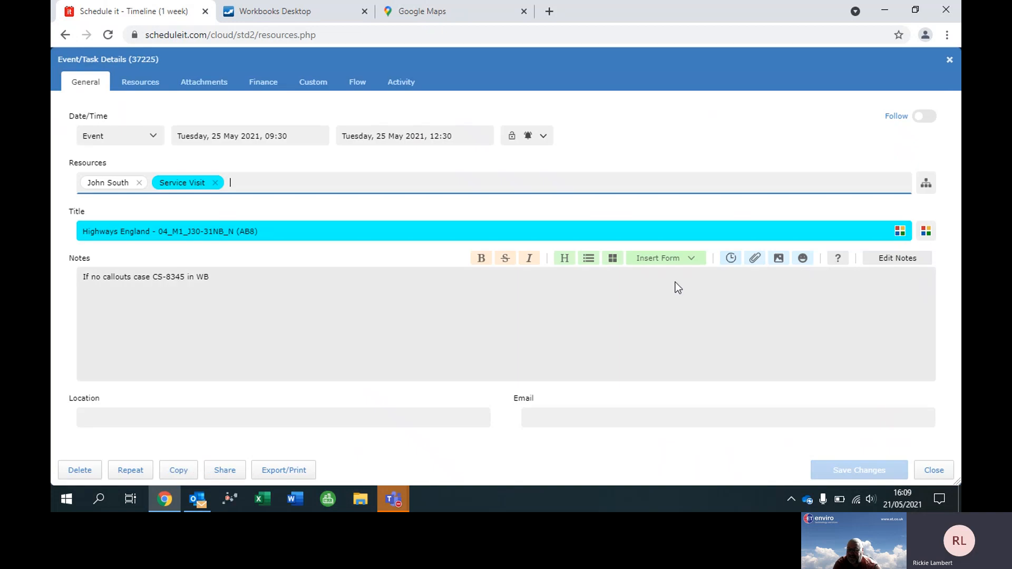
pyautogui.click(354, 341)
pyautogui.hotkey('ctrl', 'a')
pyautogui.hotkey('ctrl', 'v')
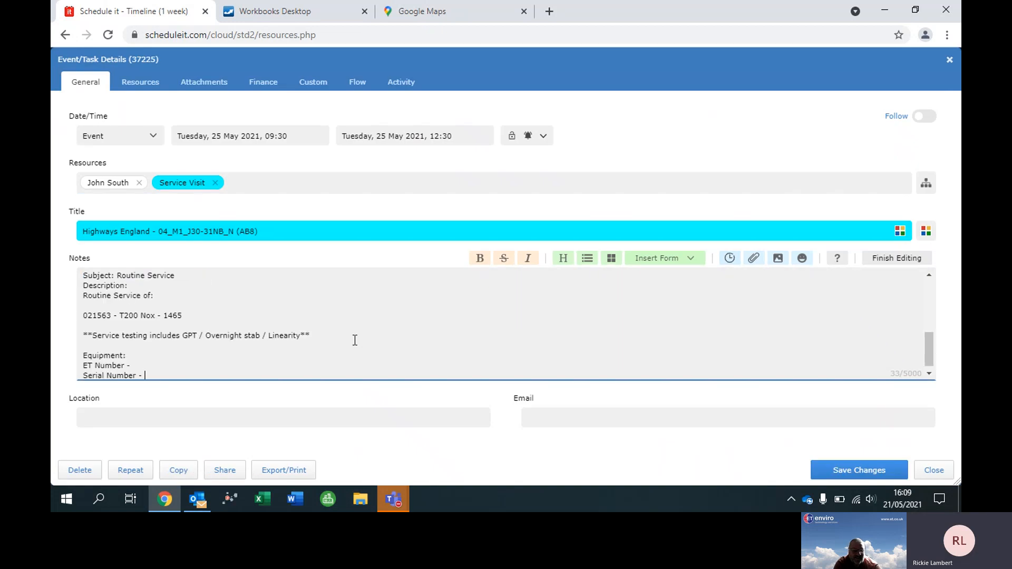
pyautogui.click(875, 470)
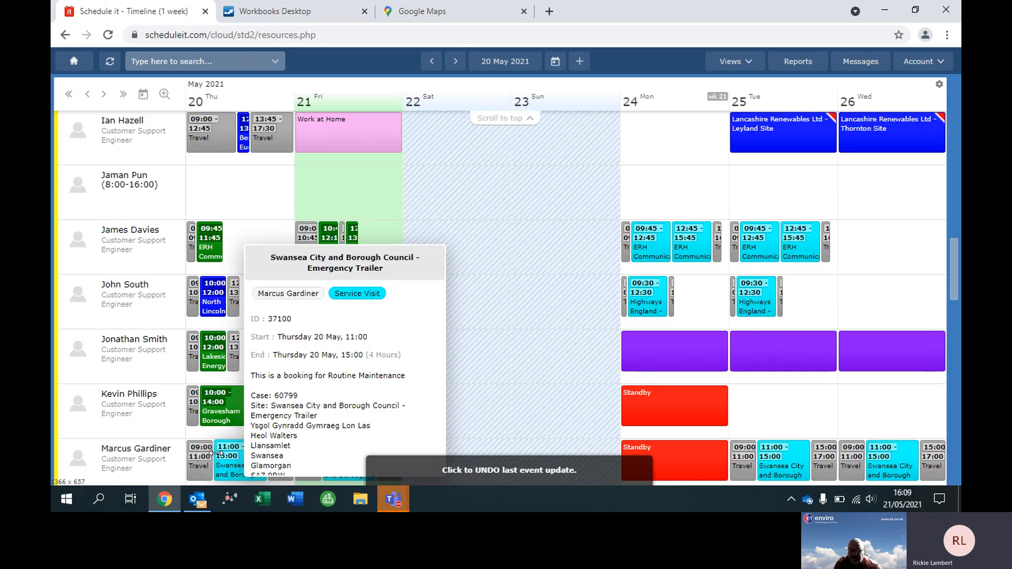
# Switch back to Workbooks and send the Service Visit - Agenda email.
pyautogui.moveTo(194, 474)
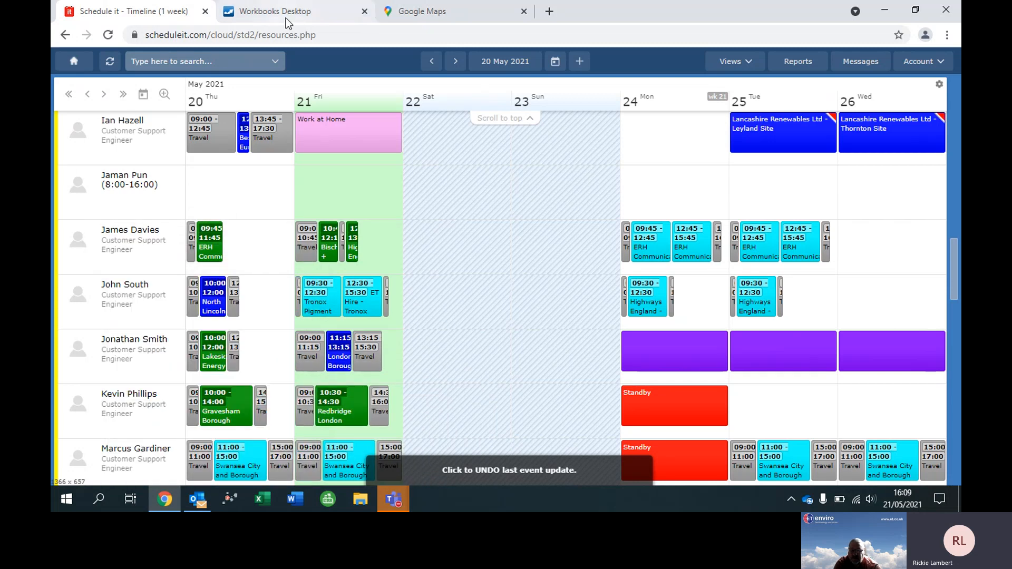
pyautogui.click(295, 9)
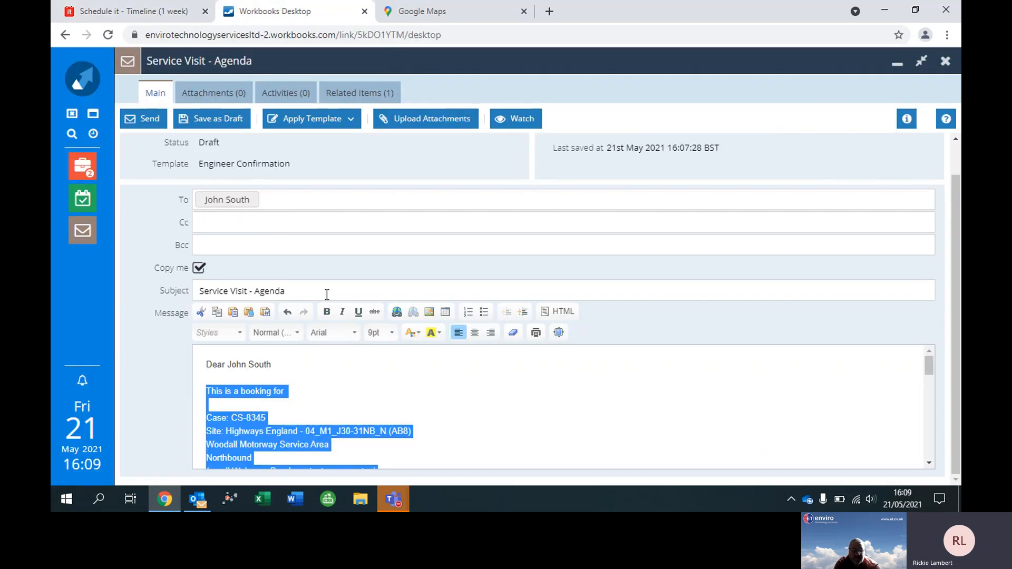
pyautogui.click(154, 126)
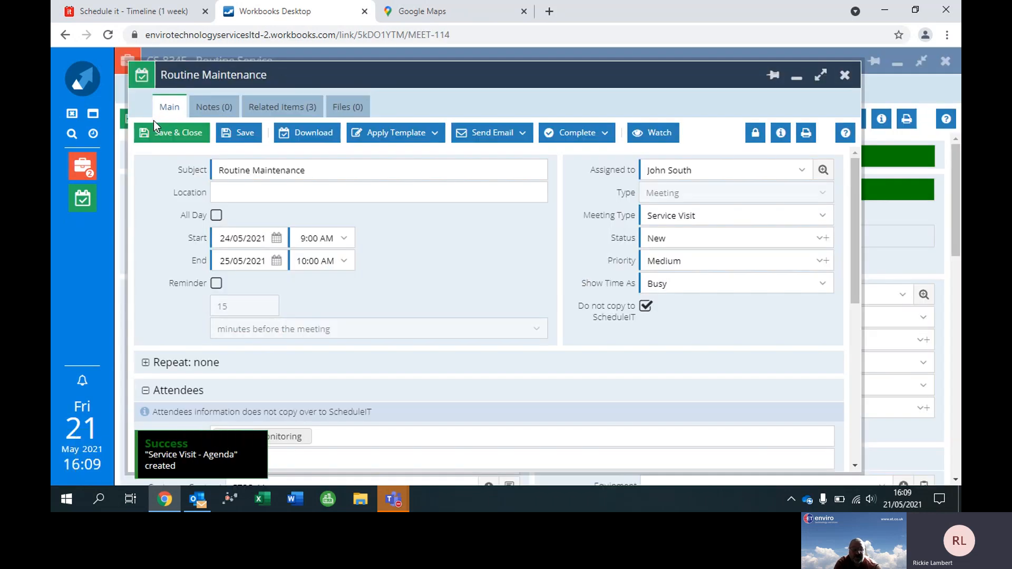
# Switch to Outlook, read through the received copy of the Service Visit - Agenda email, and return to the Workbooks meeting.
pyautogui.click(198, 500)
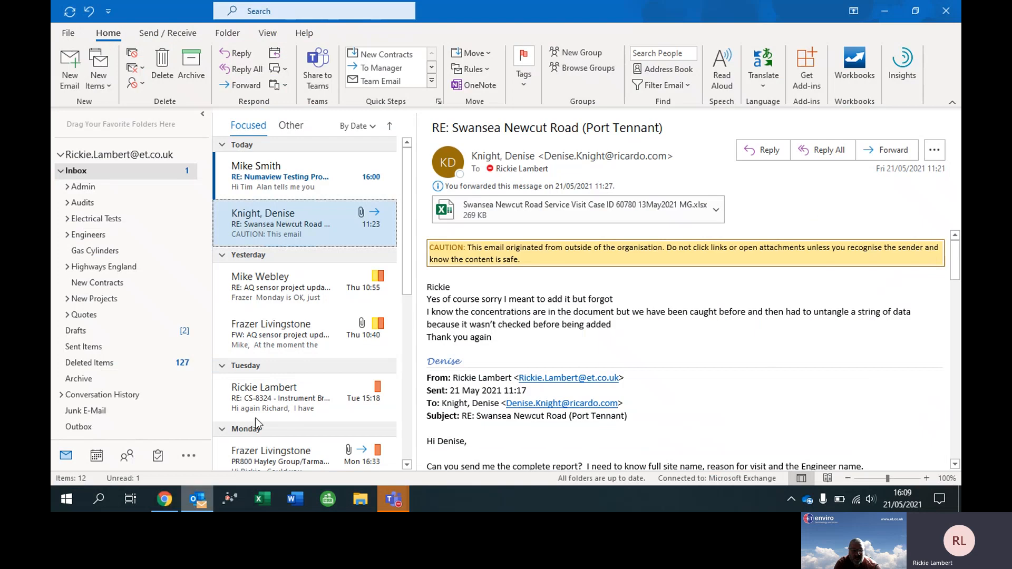
pyautogui.click(266, 174)
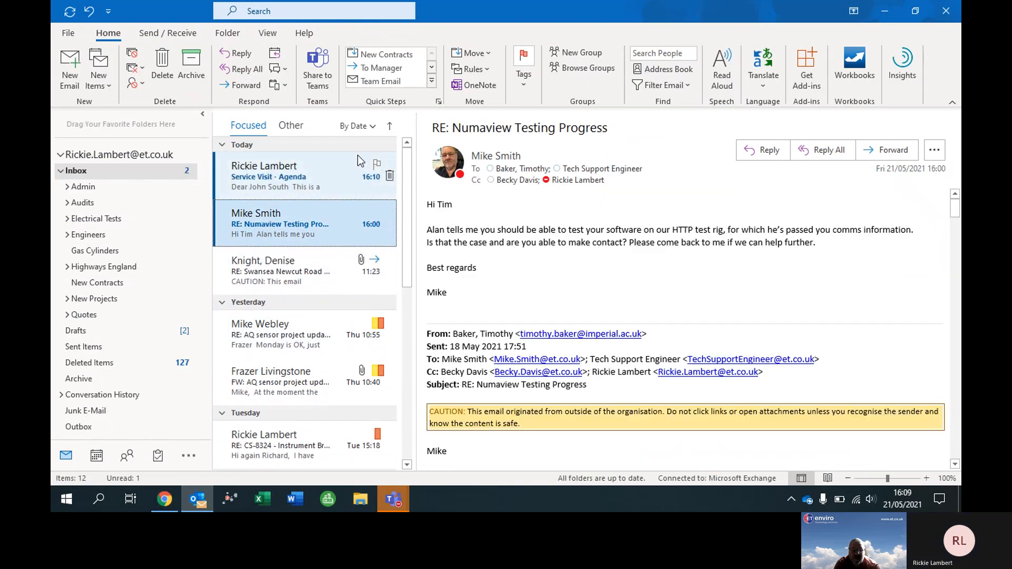
pyautogui.click(302, 175)
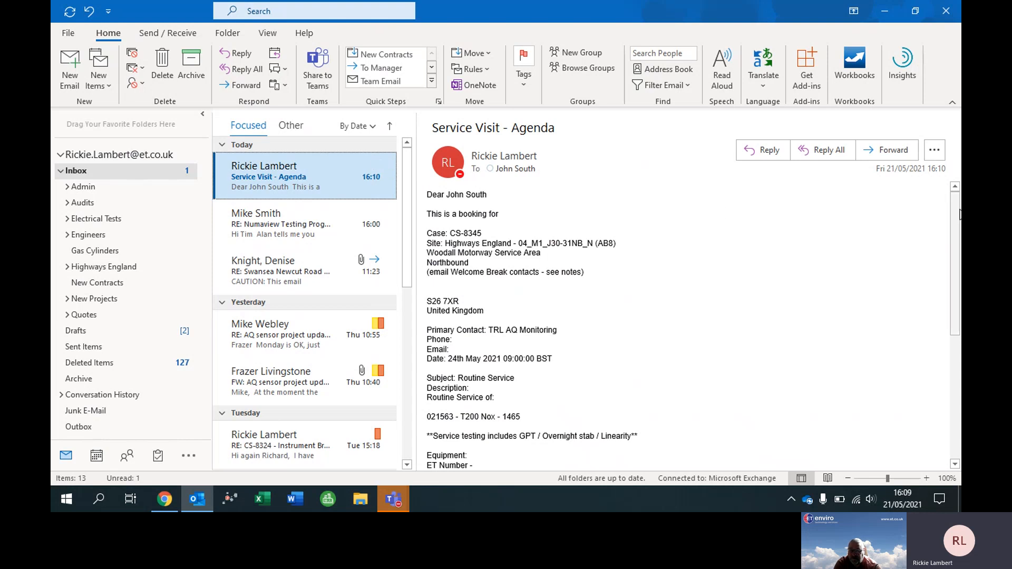
pyautogui.scroll(-1, 957, 218)
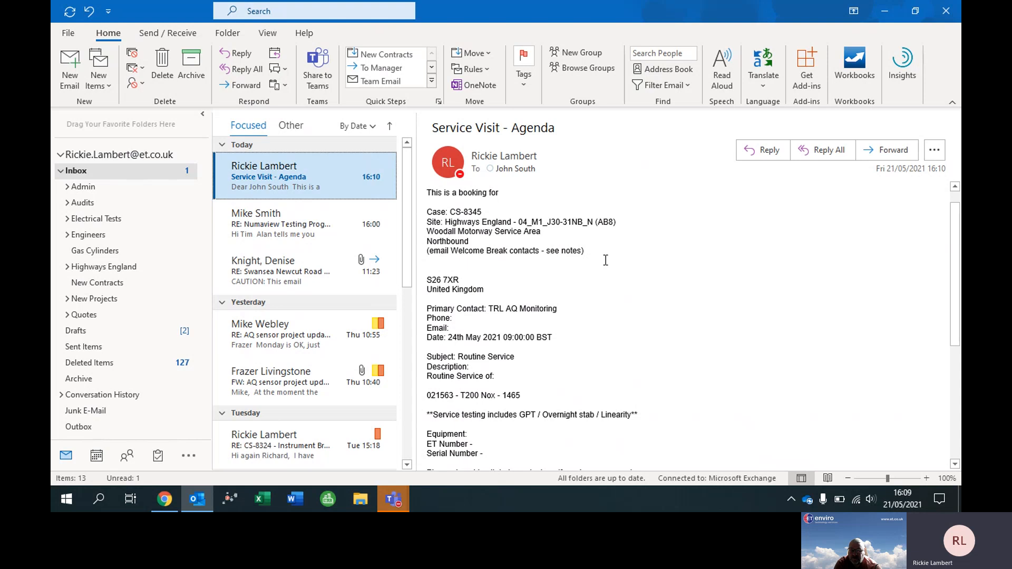
pyautogui.moveTo(959, 272); pyautogui.dragTo(950, 325)
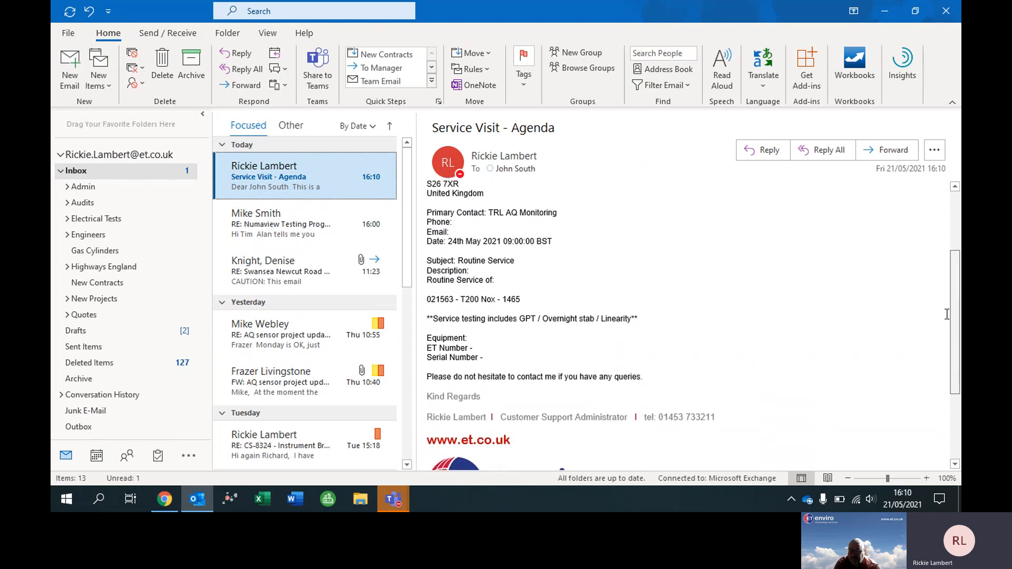
pyautogui.click(165, 499)
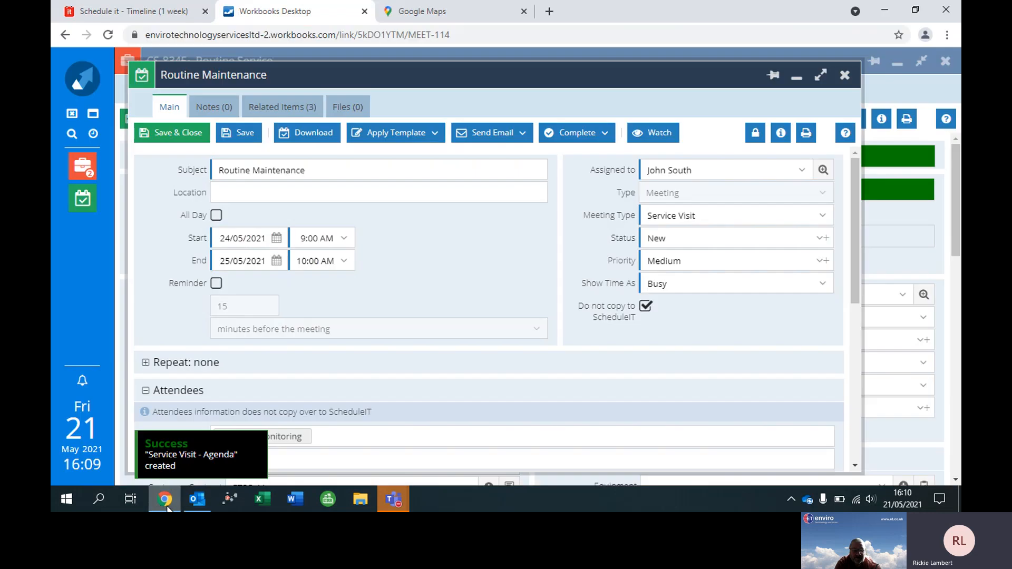
# Create an email from the Routine Maintenance meeting using the Case Appointment Scheduled template and minimise it.
pyautogui.click(510, 135)
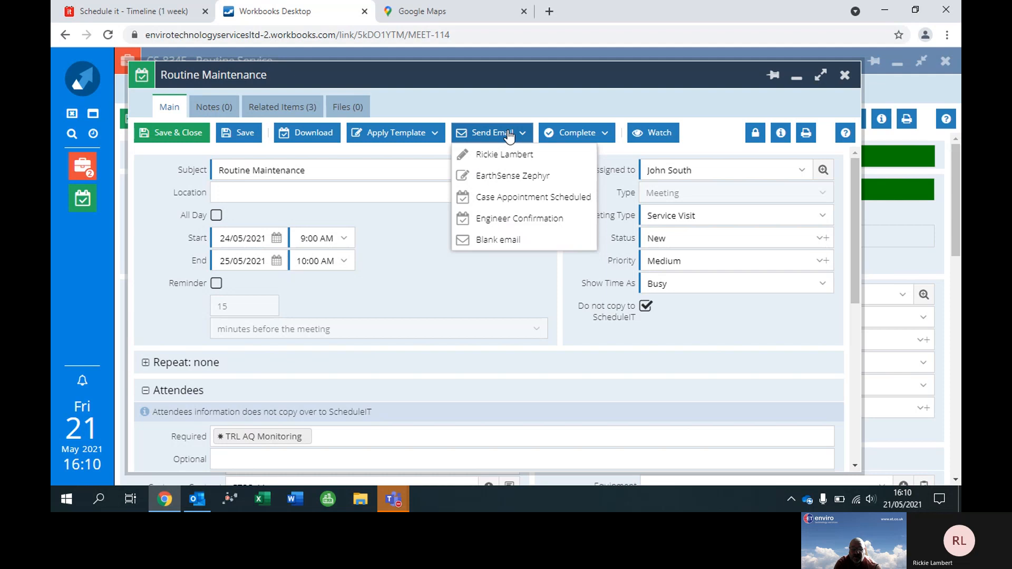
pyautogui.click(510, 194)
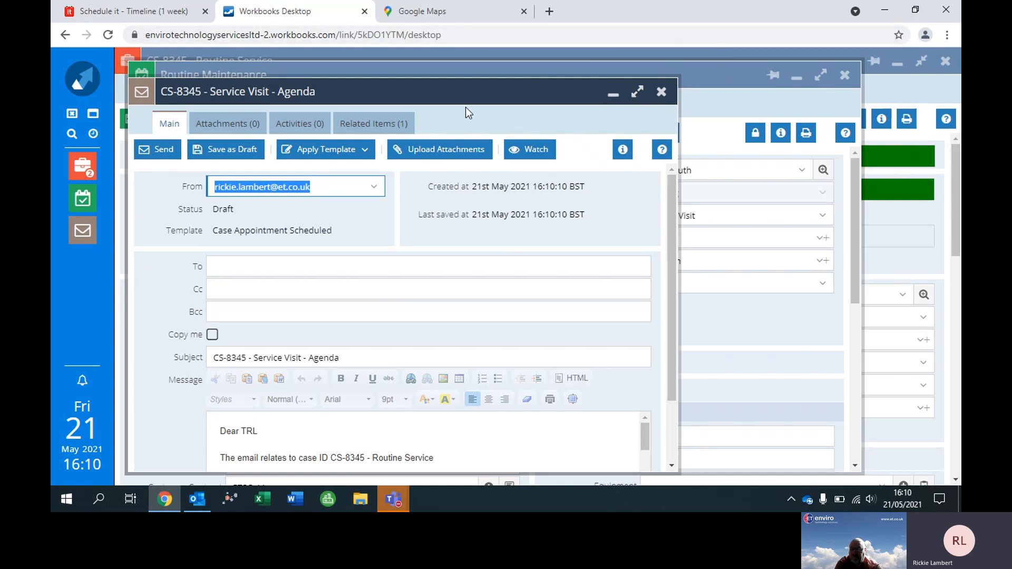
pyautogui.click(80, 233)
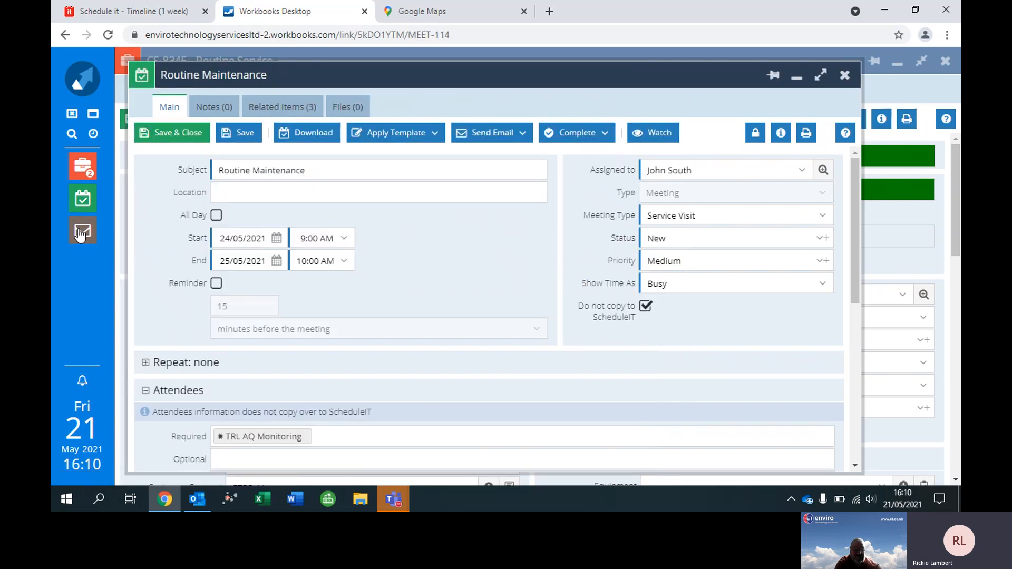
# Copy the E-mail cc's addresses from the Routine Service case into the To field of the draft email.
pyautogui.click(84, 205)
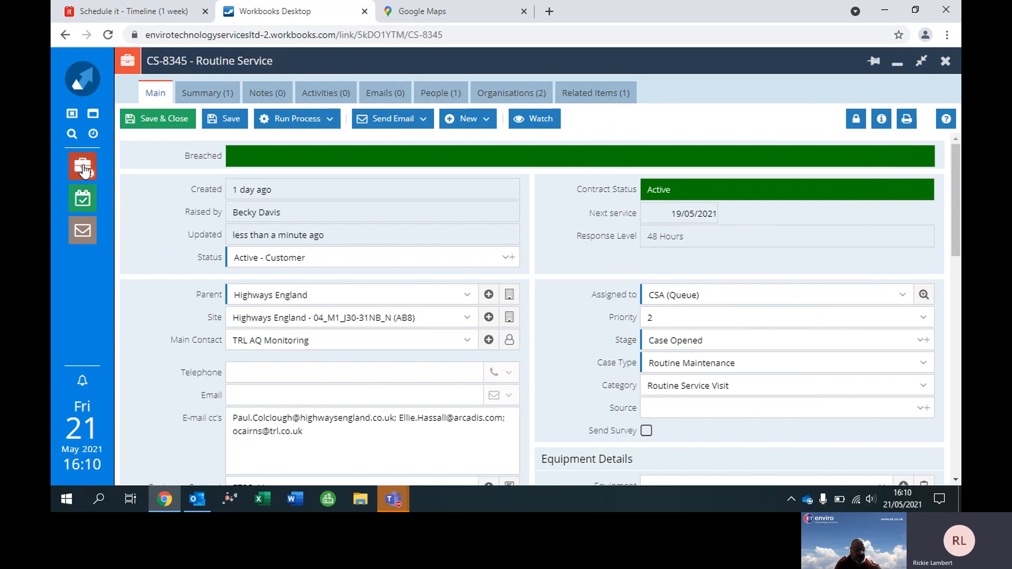
pyautogui.moveTo(84, 170)
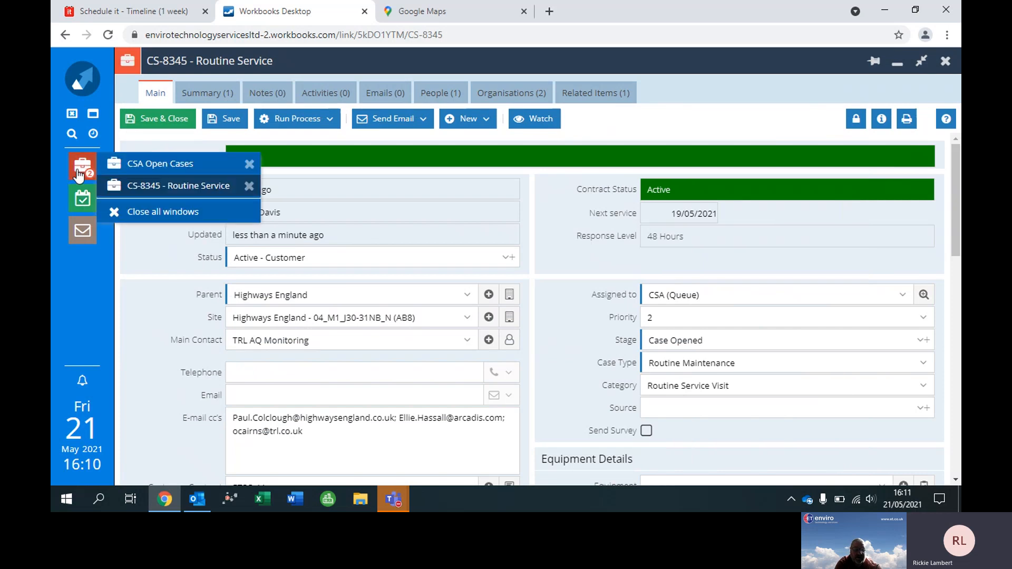
pyautogui.click(79, 174)
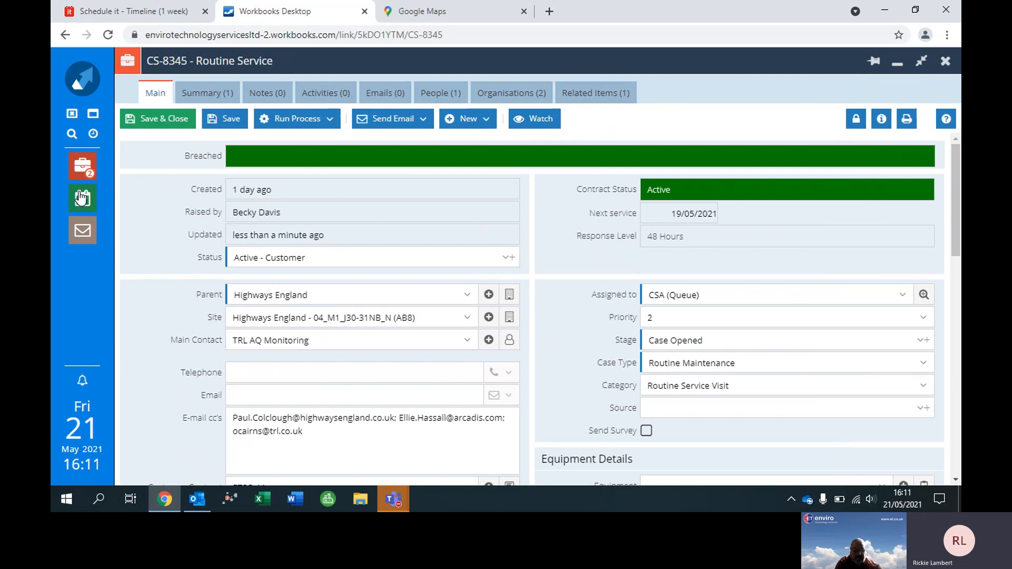
pyautogui.click(80, 198)
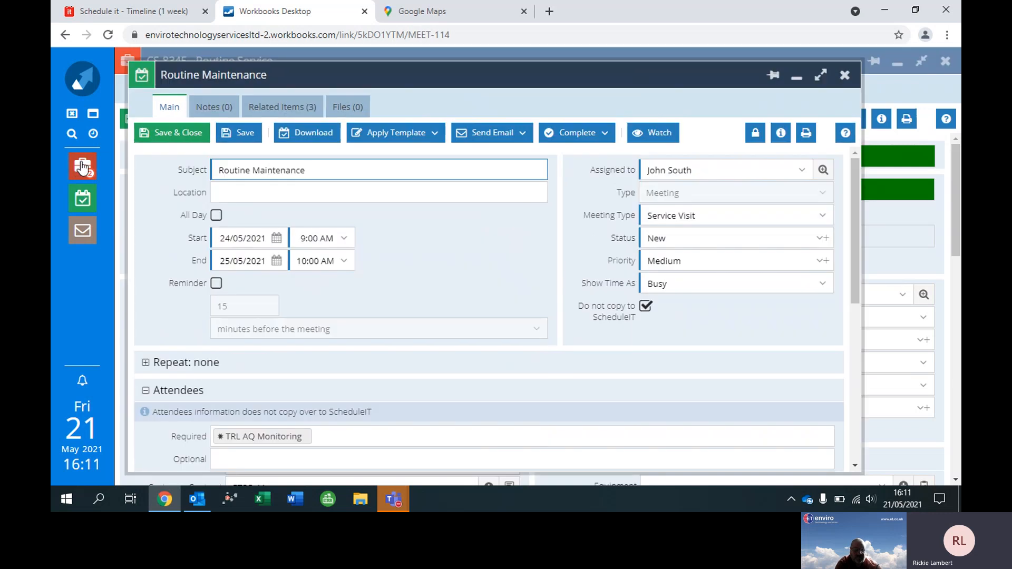
pyautogui.moveTo(82, 166)
pyautogui.click(139, 186)
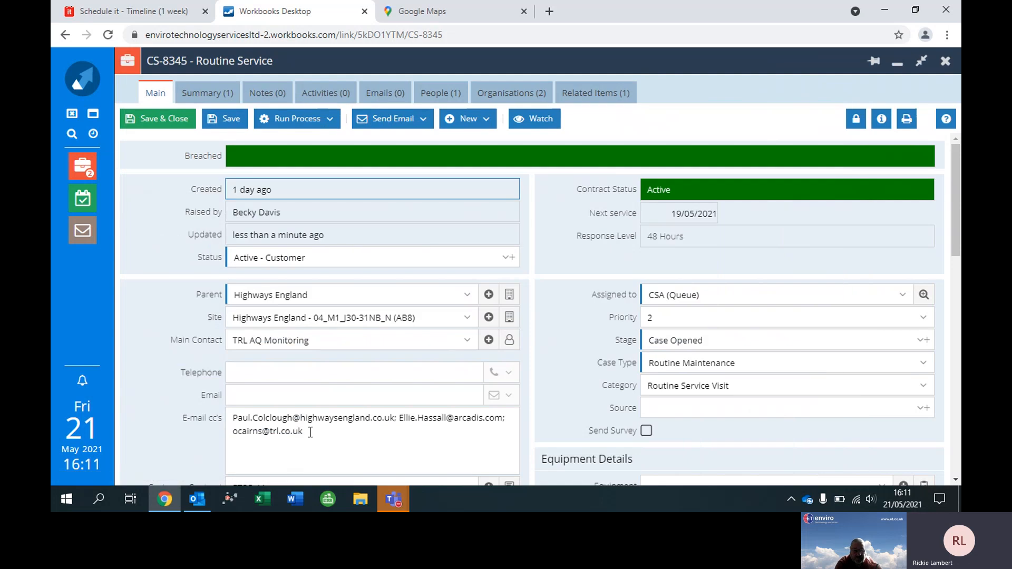
pyautogui.moveTo(310, 433); pyautogui.dragTo(216, 407)
pyautogui.hotkey('ctrl', 'c')
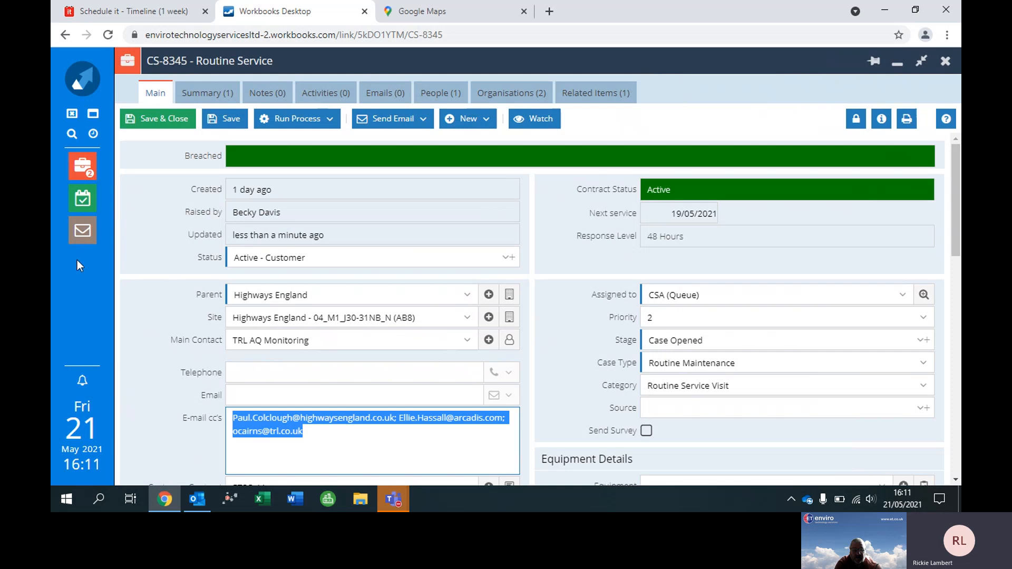
pyautogui.click(82, 234)
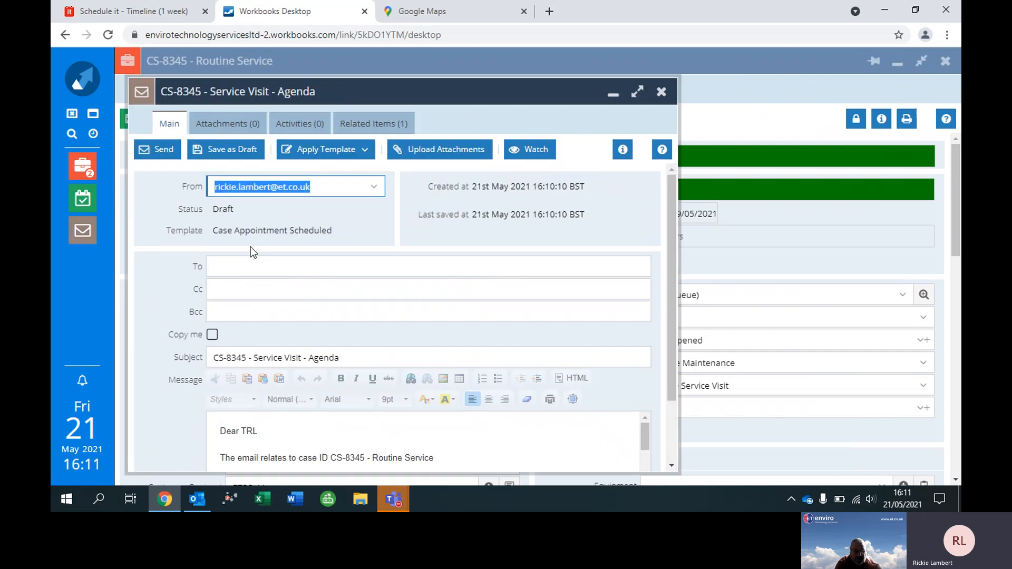
pyautogui.click(249, 262)
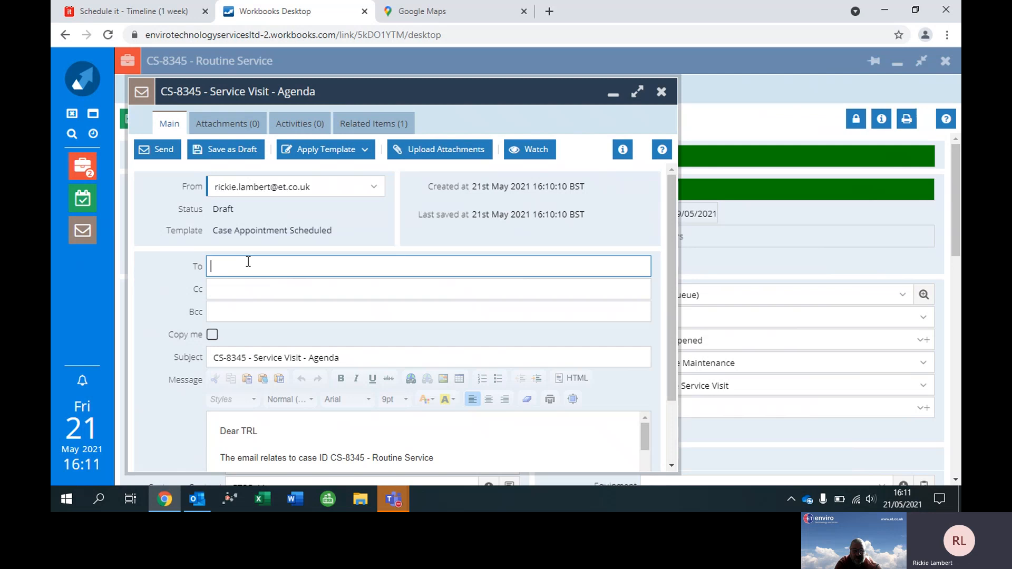
pyautogui.hotkey('ctrl', 'v')
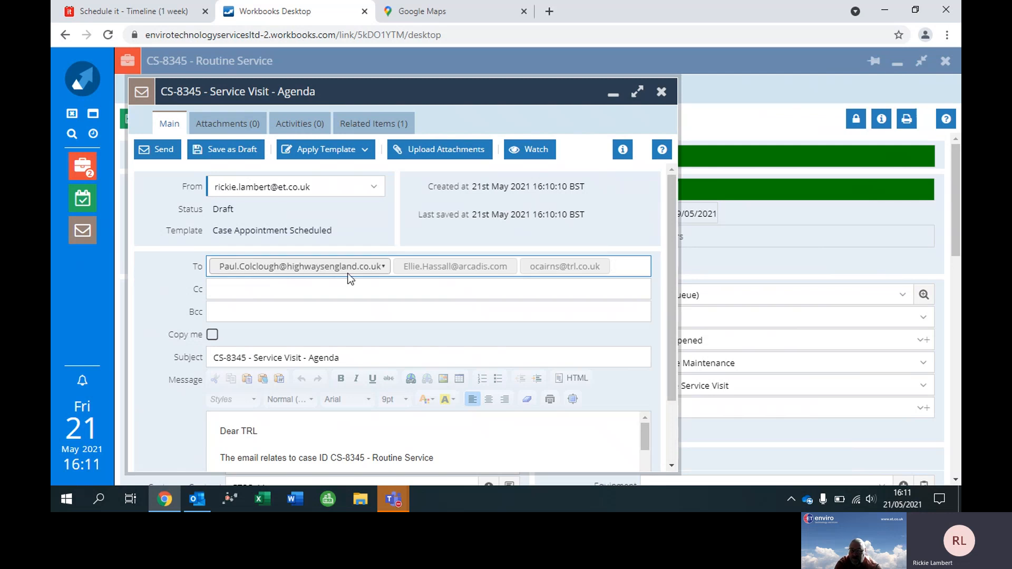
# Enable Copy me on the draft email and remove "- Agenda" from the end of its subject.
pyautogui.click(212, 334)
pyautogui.click(347, 361)
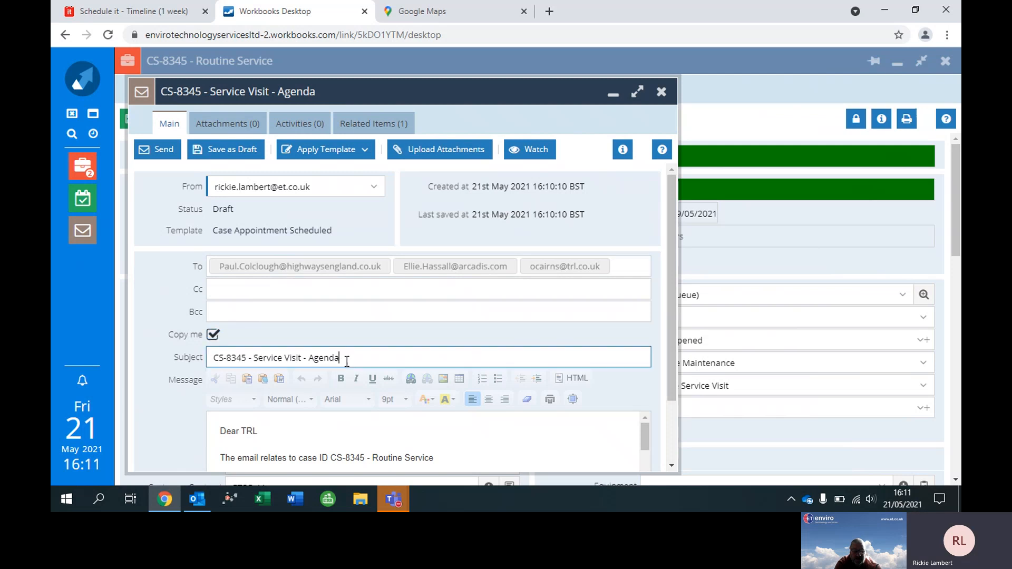
pyautogui.press('BackSpace')
pyautogui.press('BackSpace')
pyautogui.press('BackSpace')
pyautogui.press('BackSpace')
pyautogui.press('BackSpace')
# Make the case reference "CS-8345 - Routine Service" bold in the email message.
pyautogui.click(672, 208)
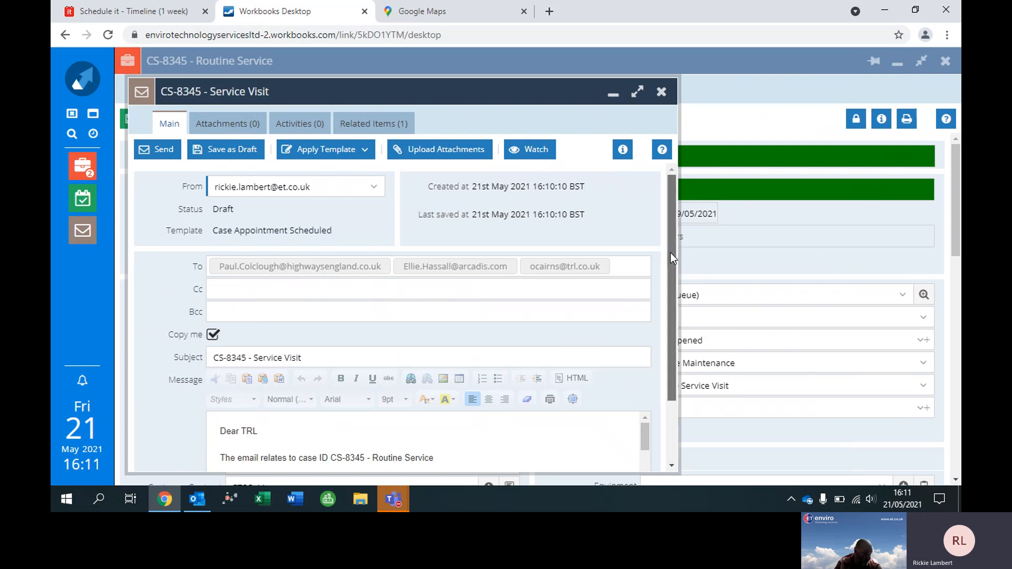
pyautogui.moveTo(671, 252); pyautogui.dragTo(644, 350)
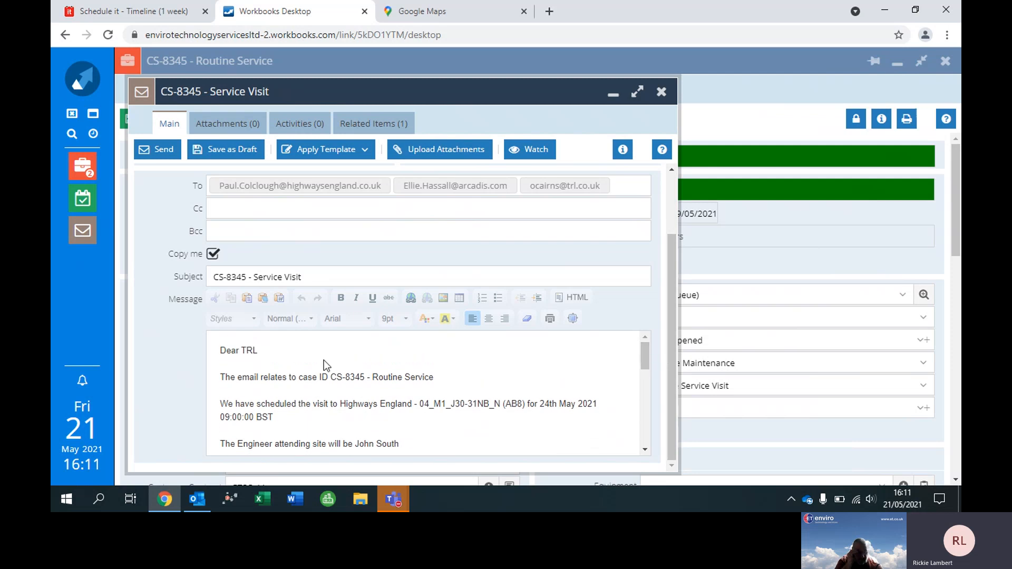
pyautogui.click(341, 377)
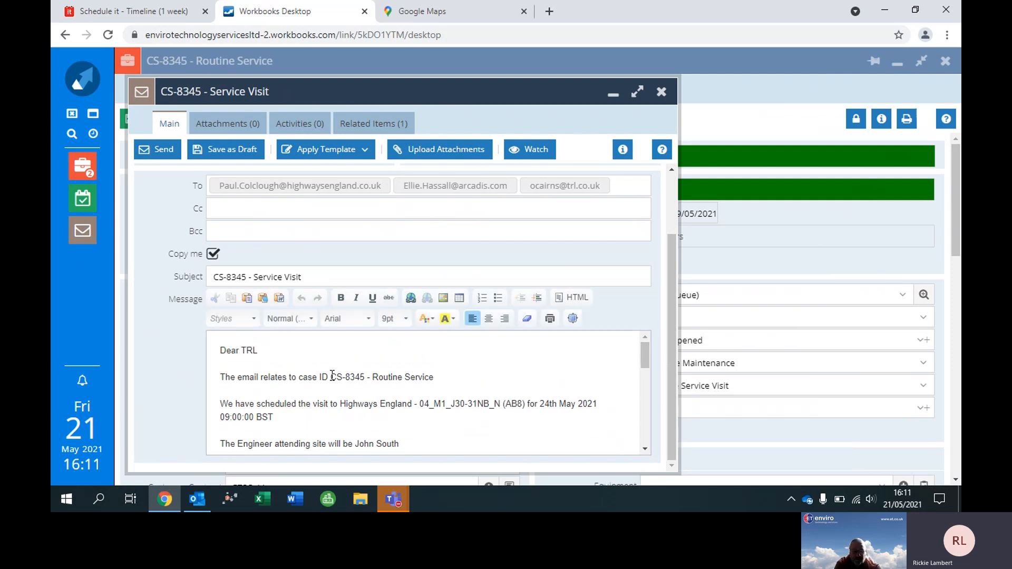
pyautogui.moveTo(332, 376); pyautogui.dragTo(437, 377)
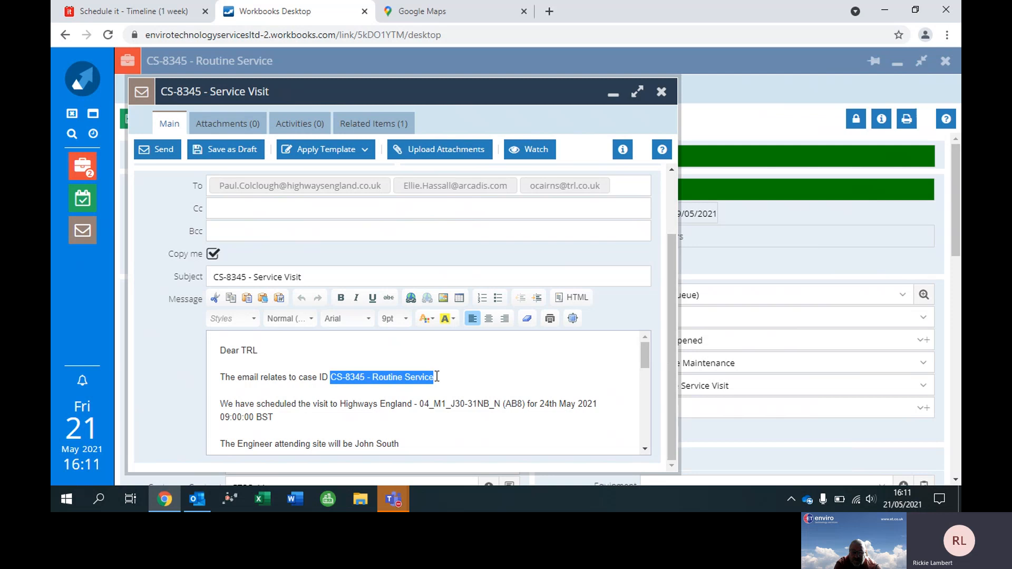
pyautogui.click(341, 299)
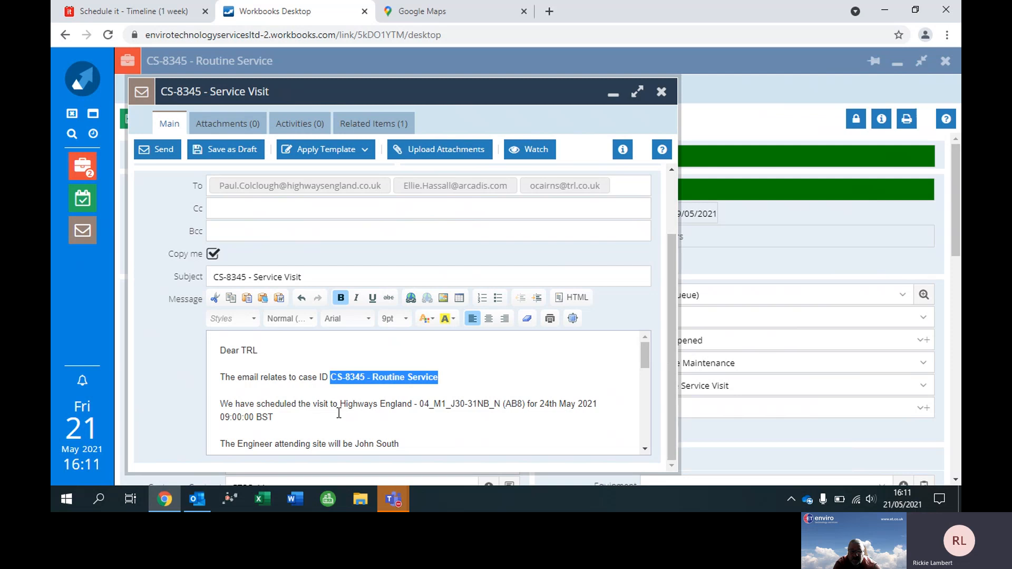
# Remove the visit time from the message and change the scheduled date to "24th May and 25th May 2021".
pyautogui.click(295, 414)
pyautogui.press('BackSpace')
pyautogui.press('BackSpace')
pyautogui.press('BackSpace')
pyautogui.press('BackSpace')
pyautogui.press('BackSpace')
pyautogui.press('BackSpace')
pyautogui.press('BackSpace')
pyautogui.press('BackSpace')
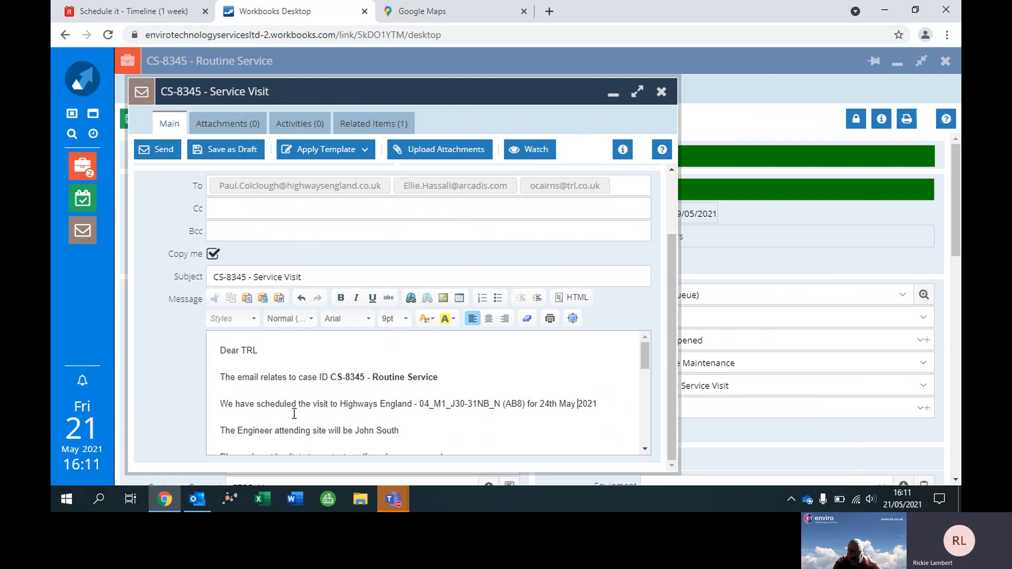
pyautogui.write('and 25th')
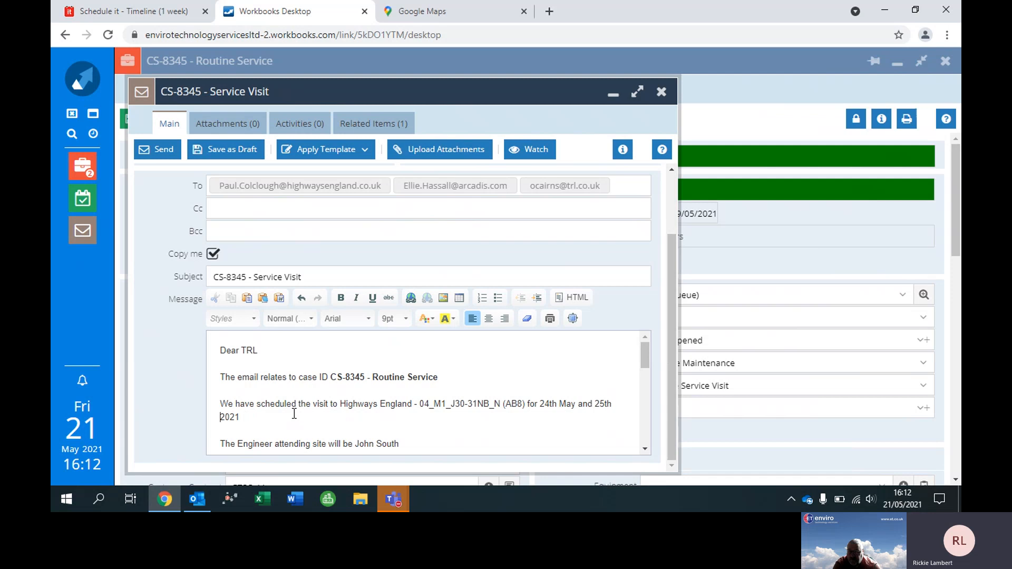
pyautogui.write('May')
# Delete the duplicated queries sentence and the extra "Kind regards" above the signature in the email message.
pyautogui.moveTo(647, 351)
pyautogui.mouseDown()
pyautogui.moveTo(640, 411)
pyautogui.moveTo(637, 375)
pyautogui.mouseUp()
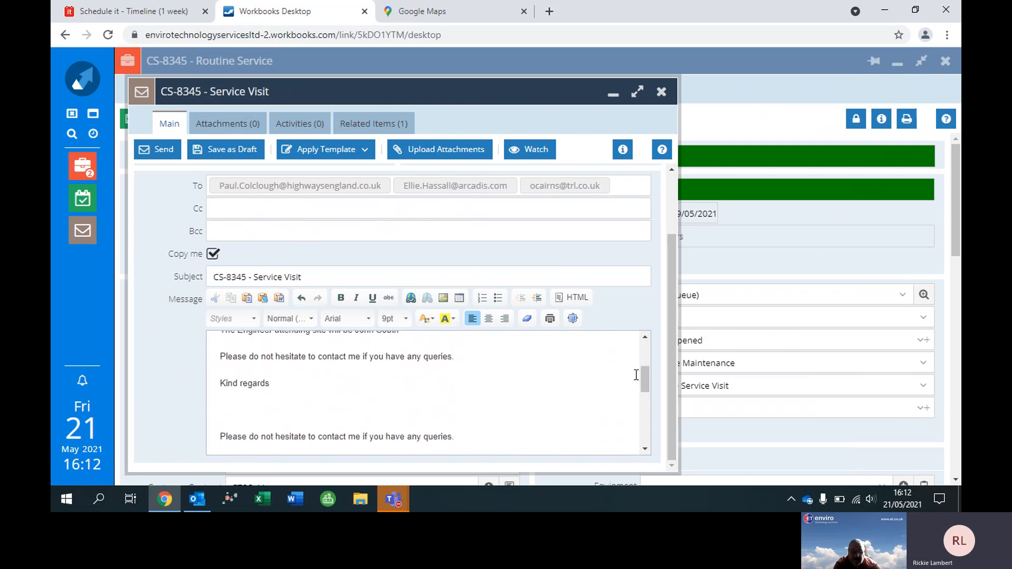
pyautogui.click(217, 436)
pyautogui.hotkey('shift', 'Up')
pyautogui.hotkey('shift', 'Up')
pyautogui.hotkey('shift', 'Up')
pyautogui.press('BackSpace')
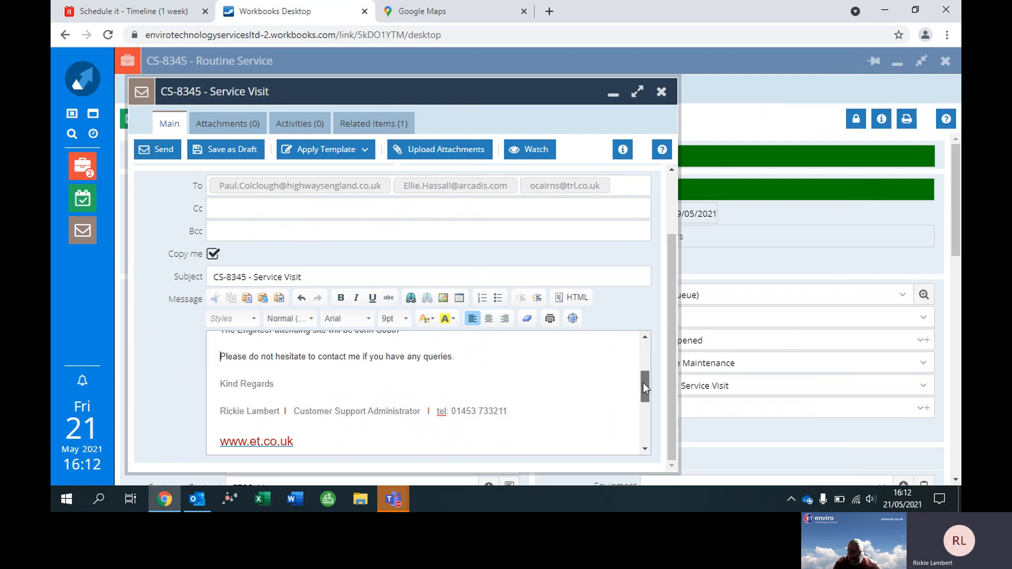
# Add a comma after the "Dear TRL" greeting and send the Service Visit email.
pyautogui.moveTo(643, 383); pyautogui.dragTo(628, 342)
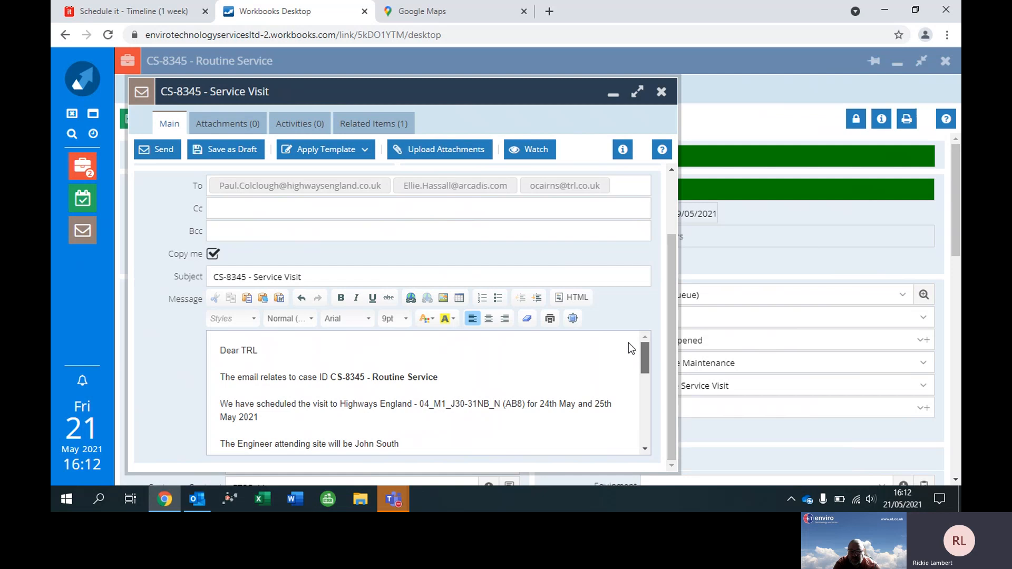
pyautogui.click(285, 356)
pyautogui.click(165, 154)
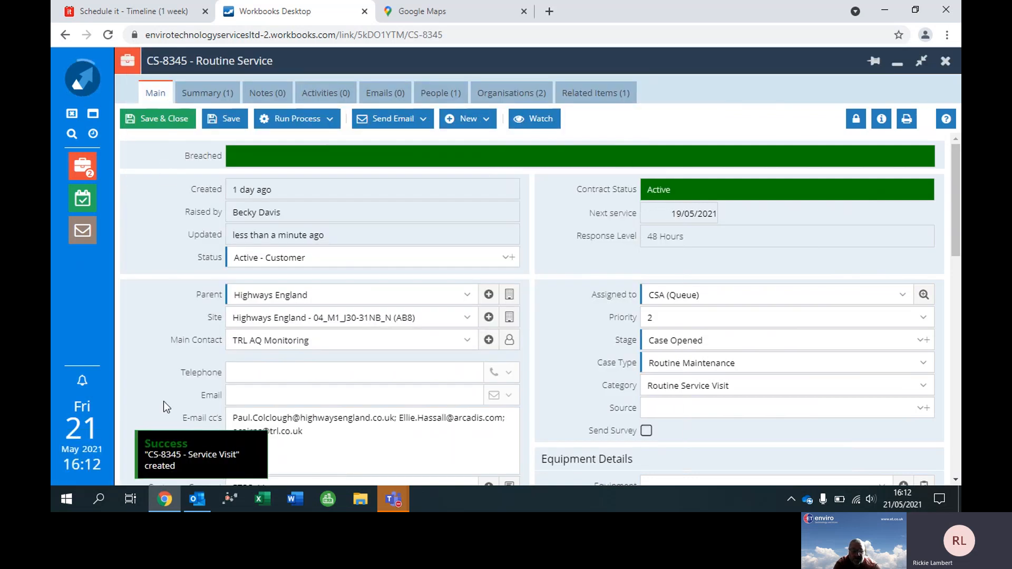
# Switch to Outlook, check the received copy of the Service Visit email, and return to the Workbooks case.
pyautogui.click(206, 499)
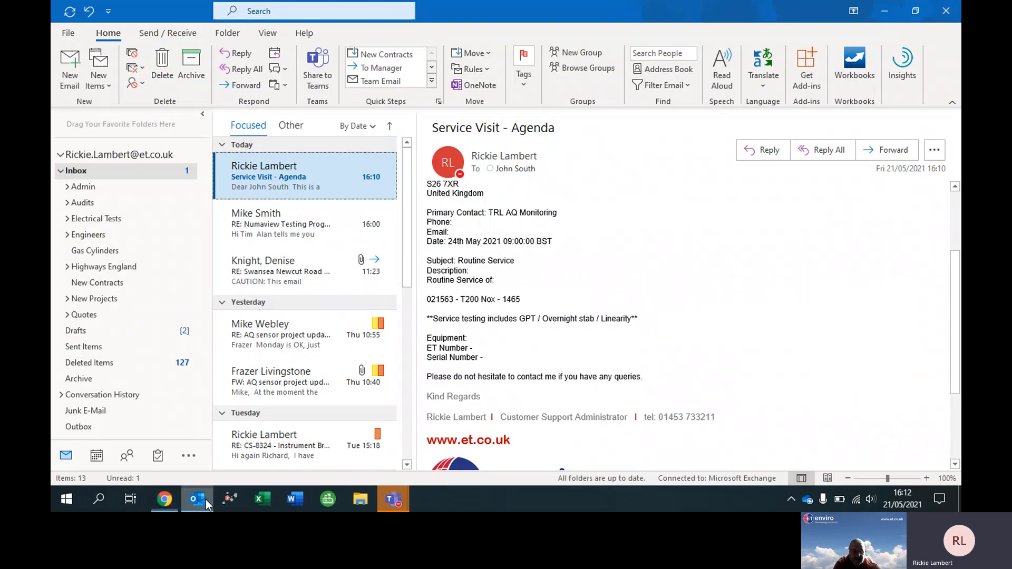
pyautogui.click(258, 219)
pyautogui.click(271, 170)
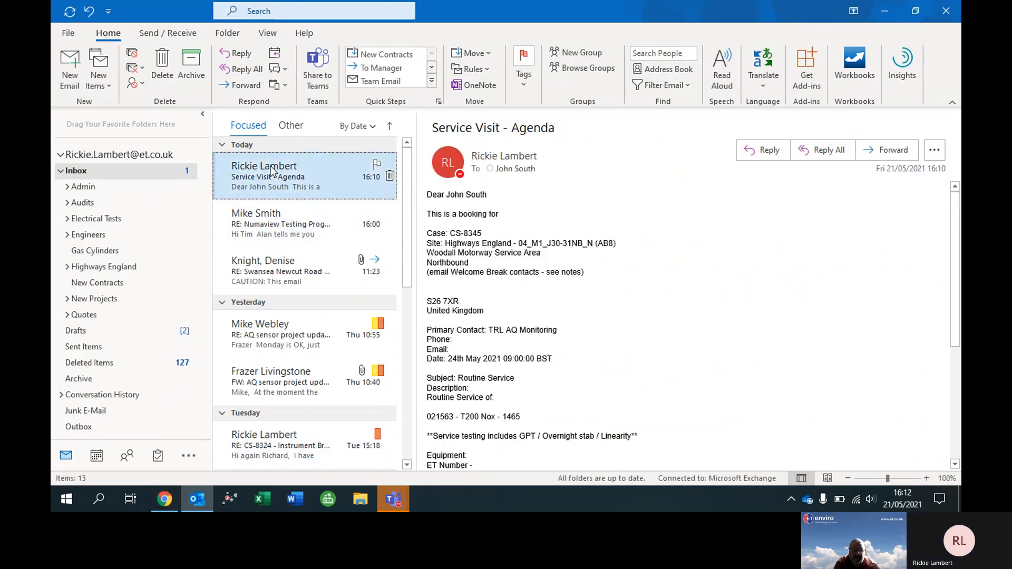
pyautogui.click(271, 170)
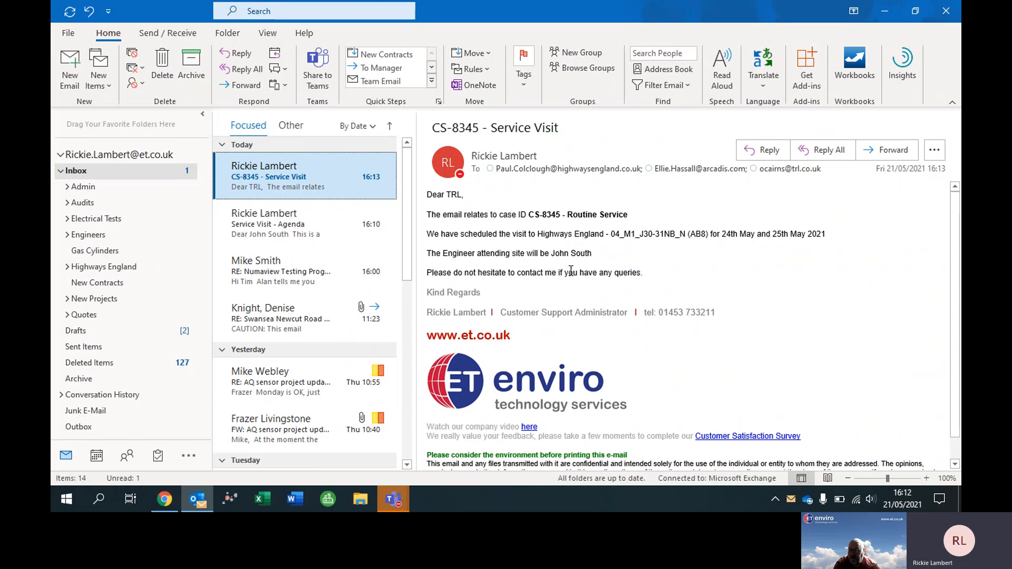
pyautogui.moveTo(173, 462)
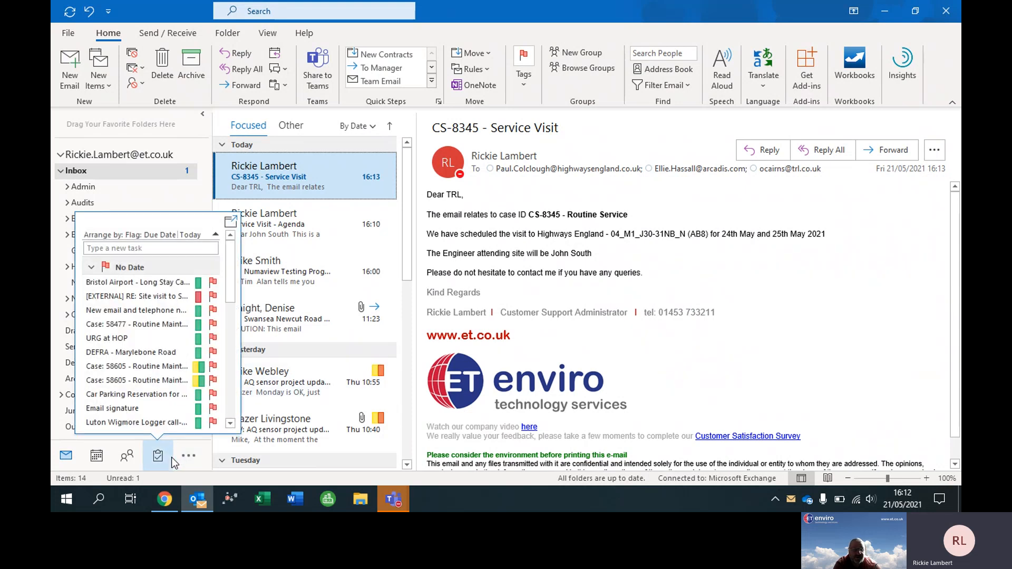
pyautogui.click(165, 499)
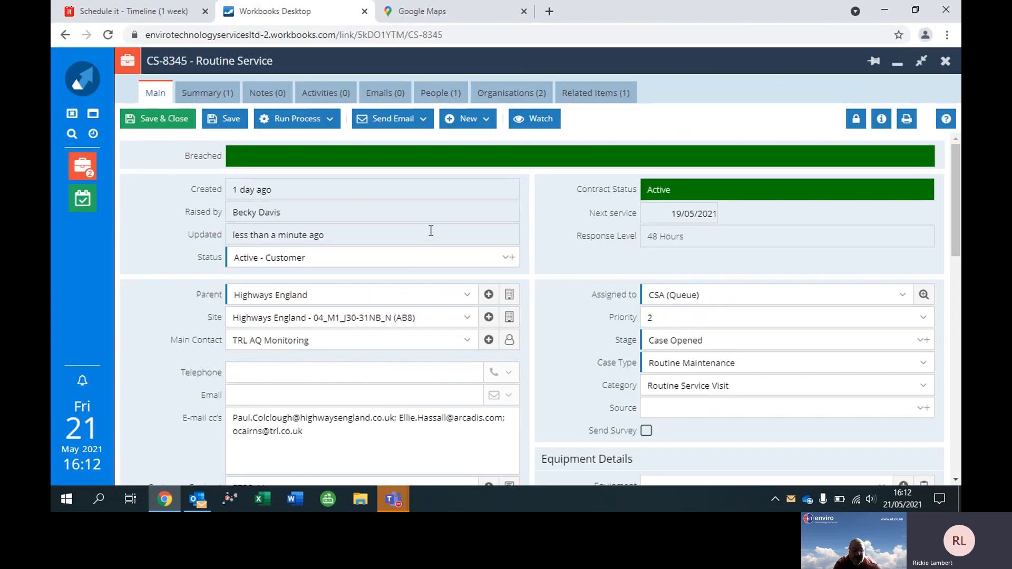
# Save and close the Routine Service case and its Routine Maintenance meeting.
pyautogui.moveTo(232, 181)
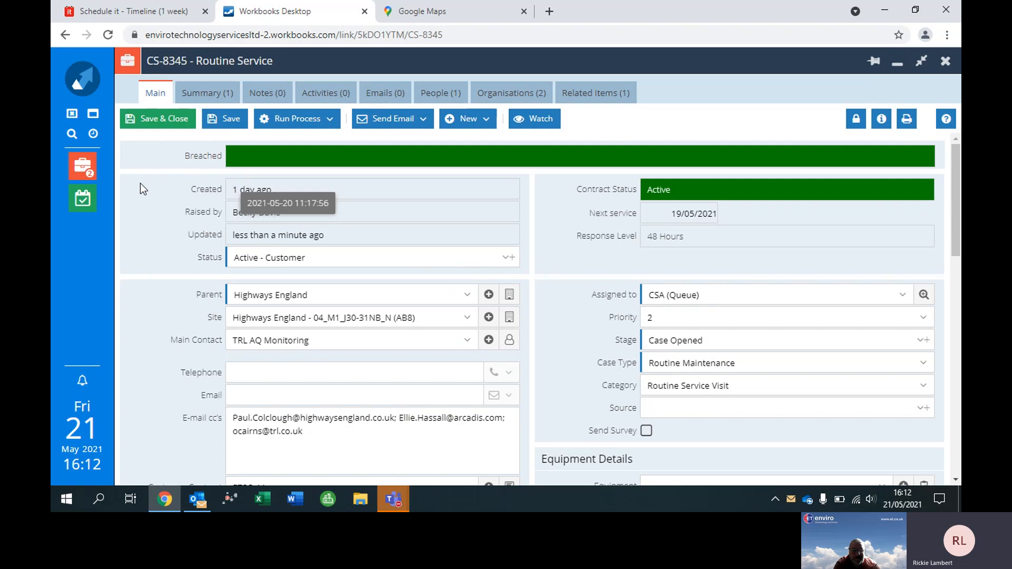
pyautogui.click(165, 120)
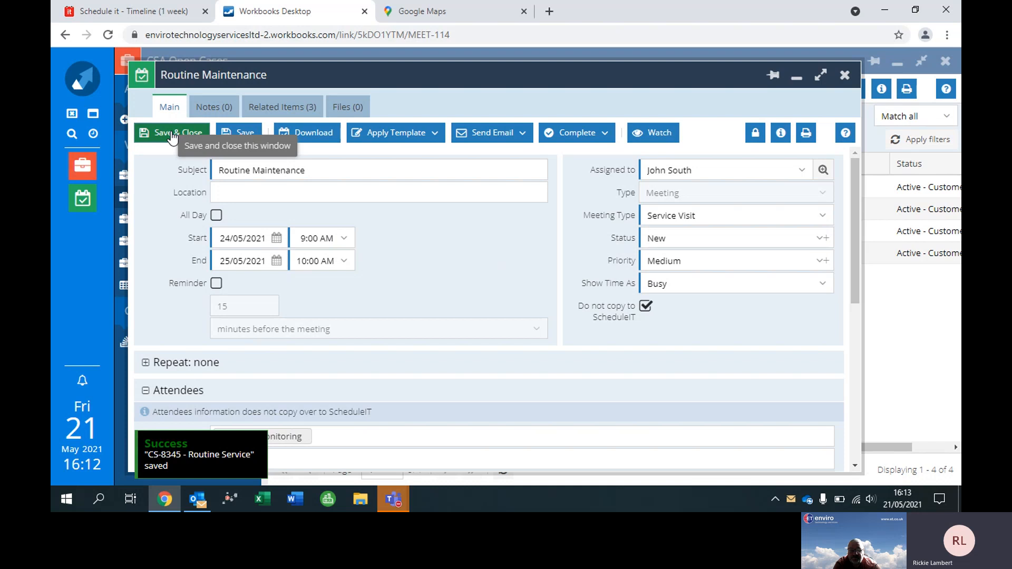
pyautogui.click(172, 133)
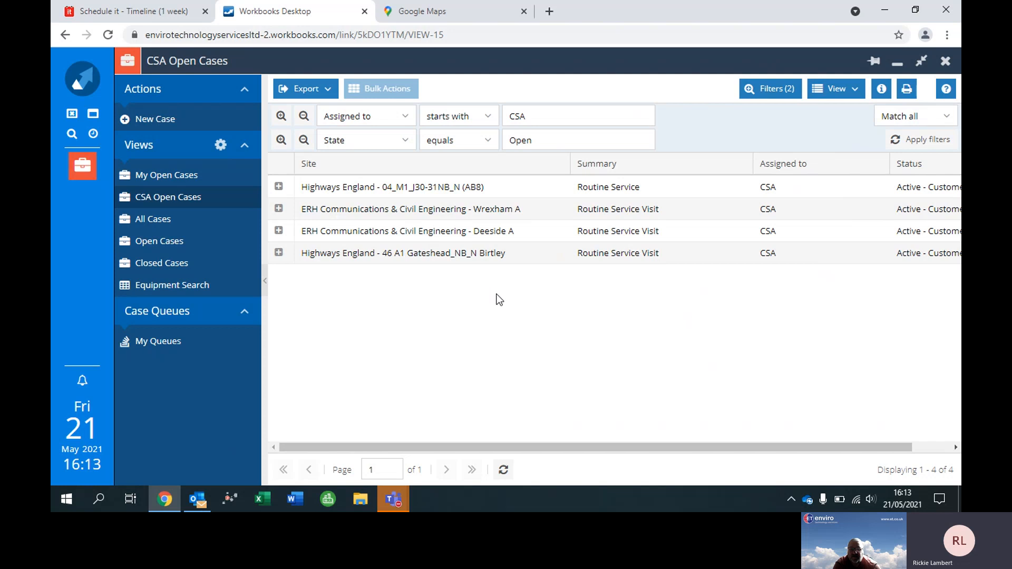
# Open the Highways England - 46 A1 Gateshead_NB_N Birtley case from CSA Open Cases and maximise its window.
pyautogui.doubleClick(610, 265)
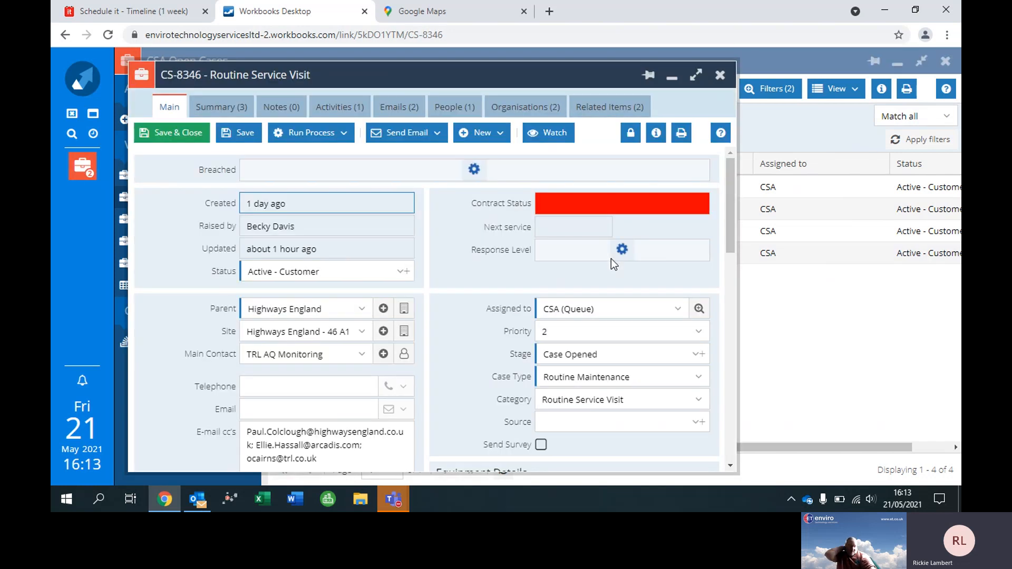
pyautogui.click(696, 77)
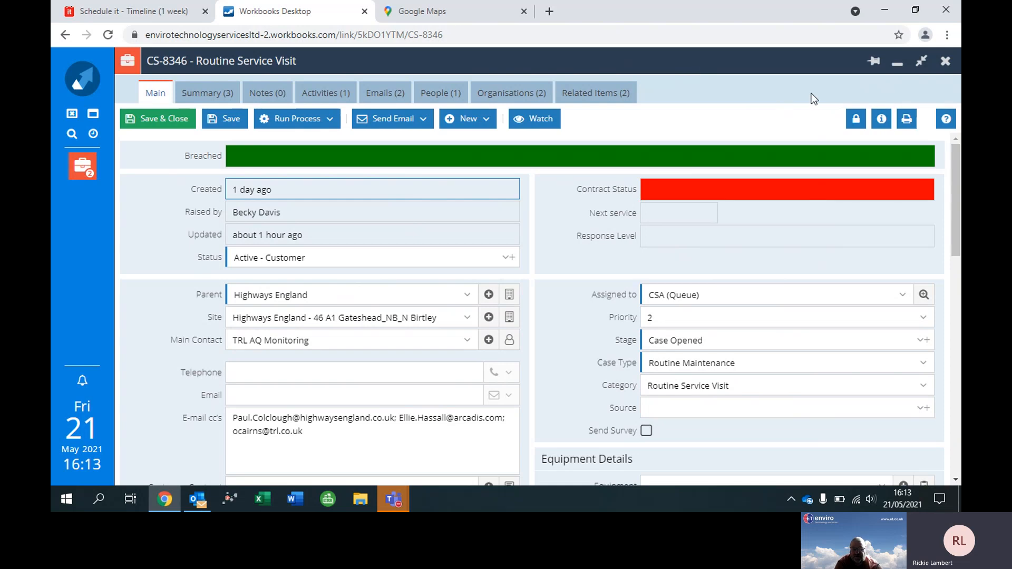
# Close the Routine Service Visit case and the CSA Open Cases list, and open My Open Cases.
pyautogui.click(946, 63)
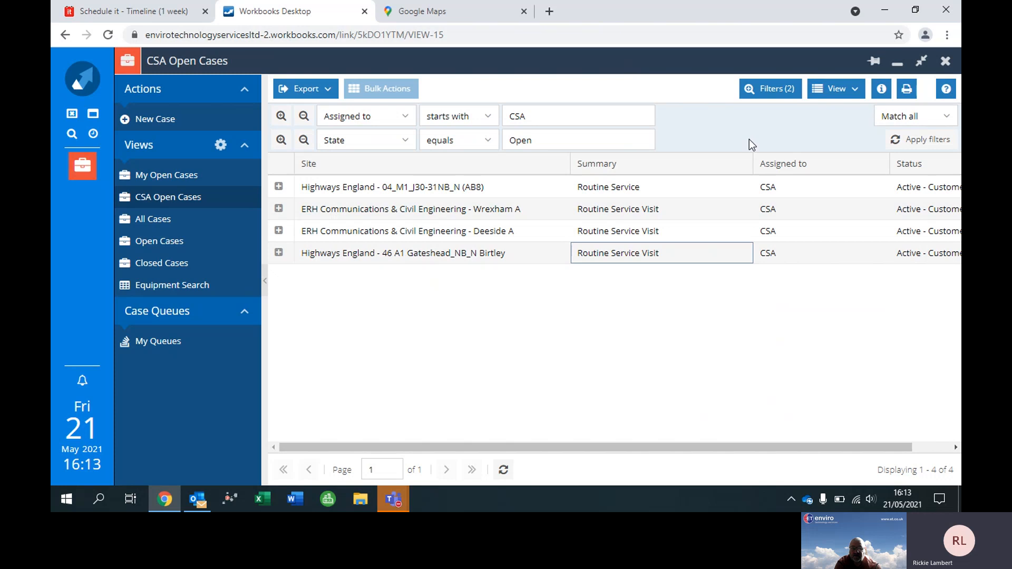
pyautogui.click(946, 61)
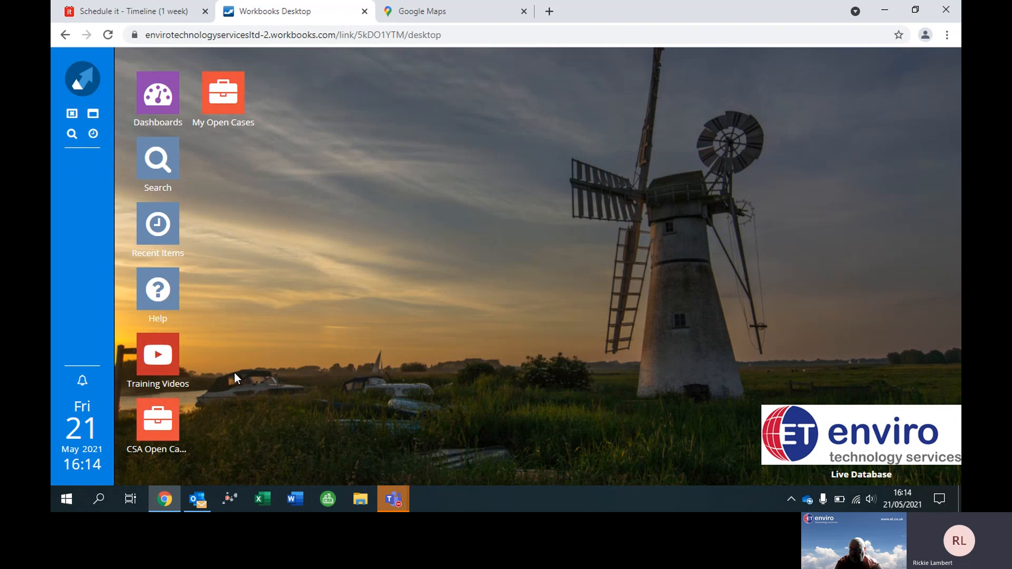
pyautogui.click(240, 99)
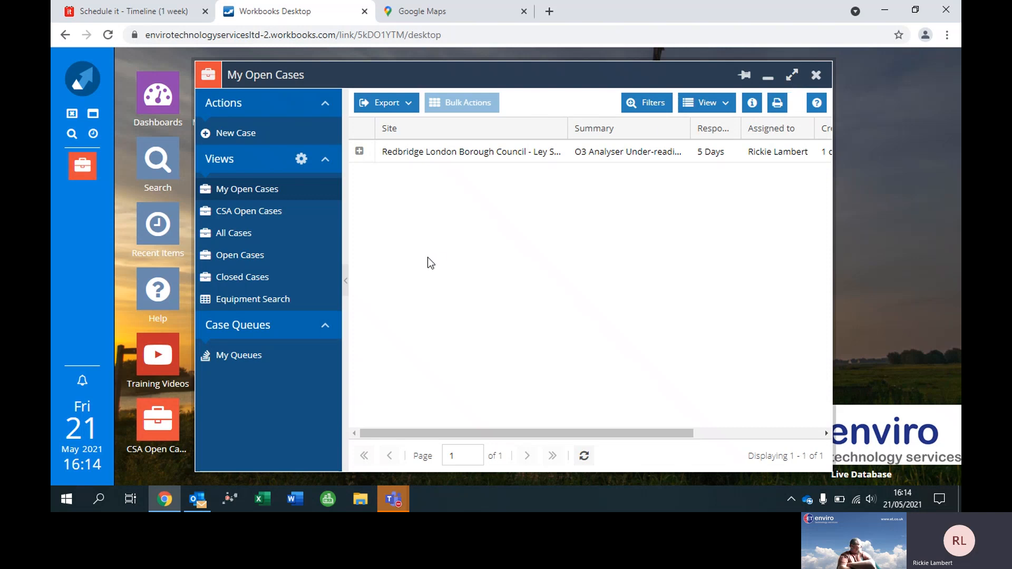
# Launch GoldMine Enterprise Edition, connecting to the ITSM application server with the CustomerServiceAdmin role.
pyautogui.click(233, 501)
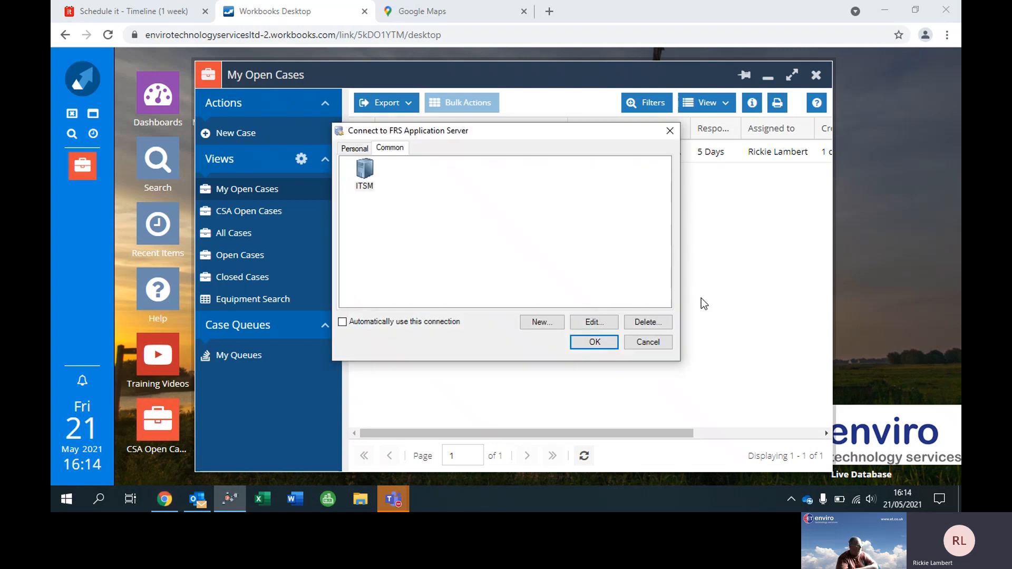
pyautogui.click(366, 171)
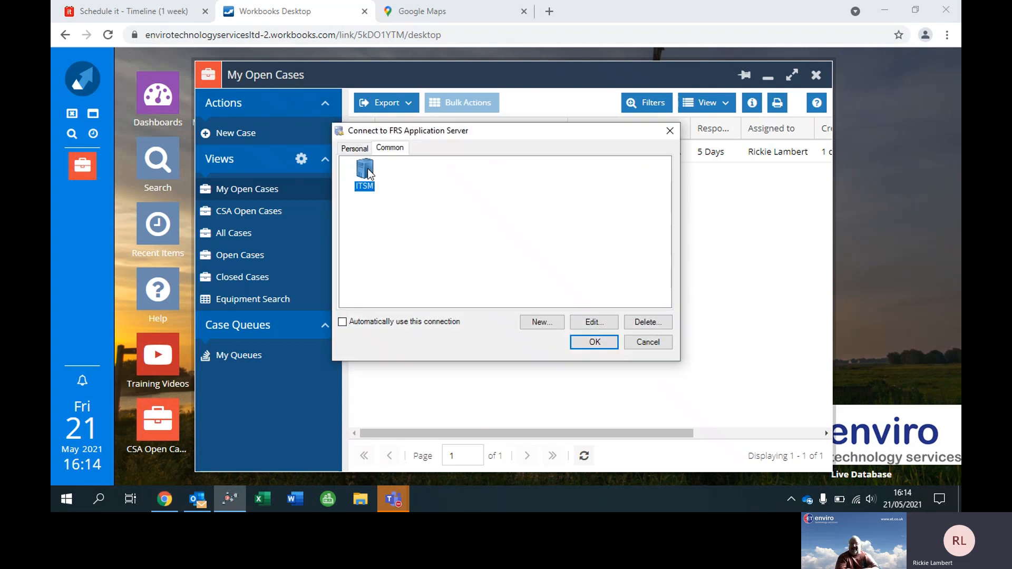
pyautogui.click(593, 342)
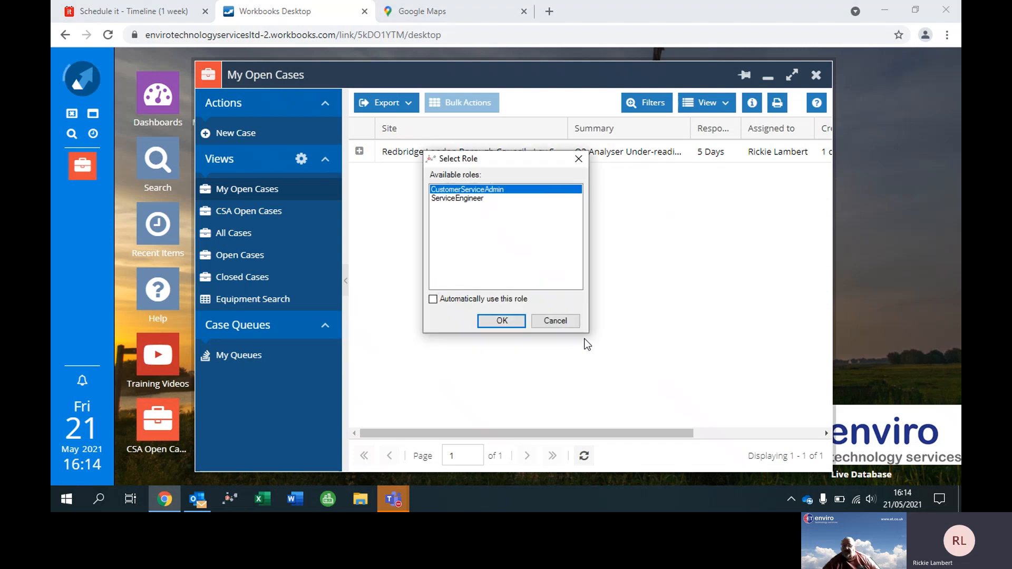
pyautogui.click(512, 321)
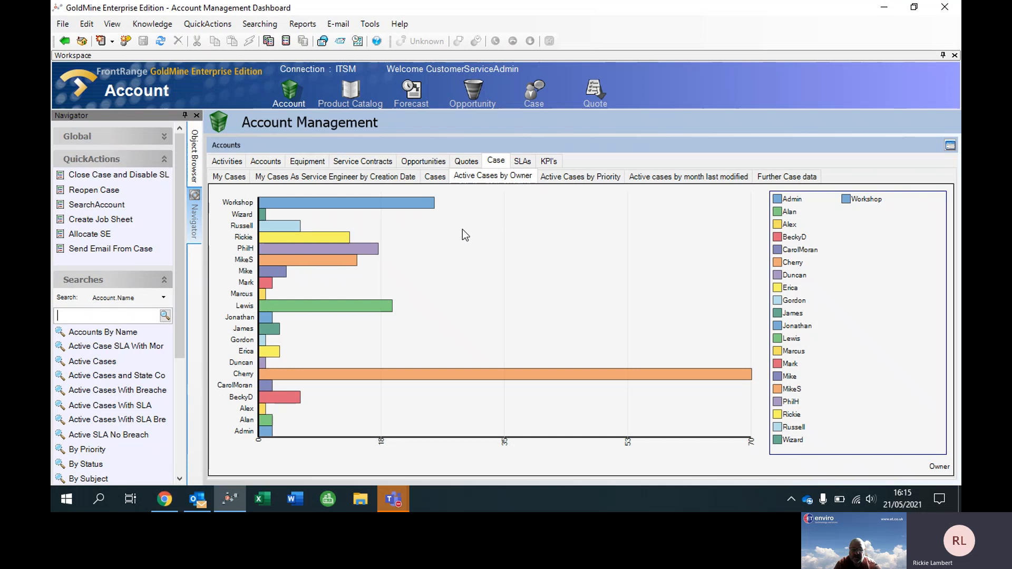
# List the active cases owned by Admin from the Active Cases by Owner chart.
pyautogui.click(263, 431)
pyautogui.click(494, 381)
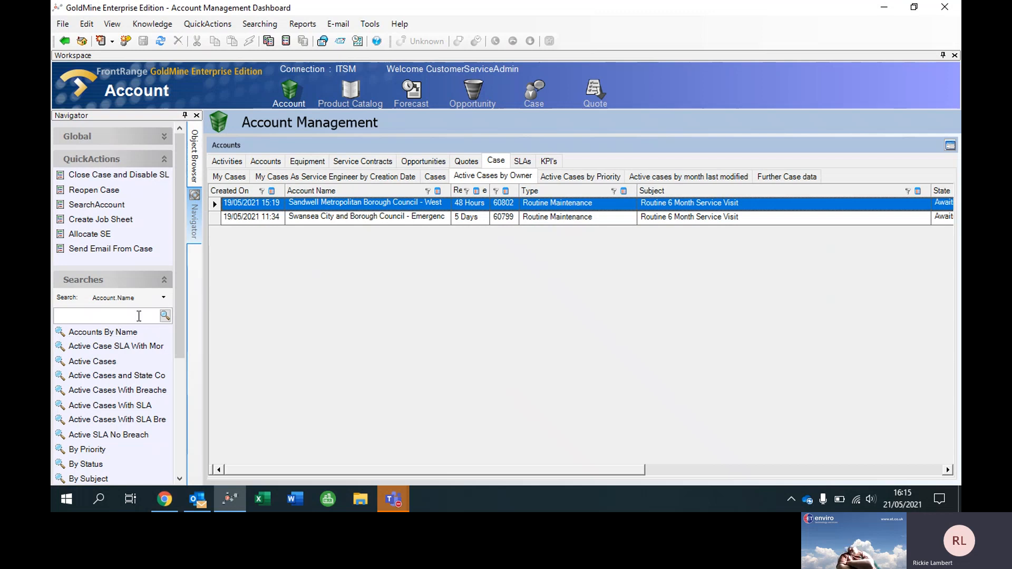
# Search the accounts by name for "bath", return to the Account Management dashboard, and switch back to Workbooks.
pyautogui.click(138, 316)
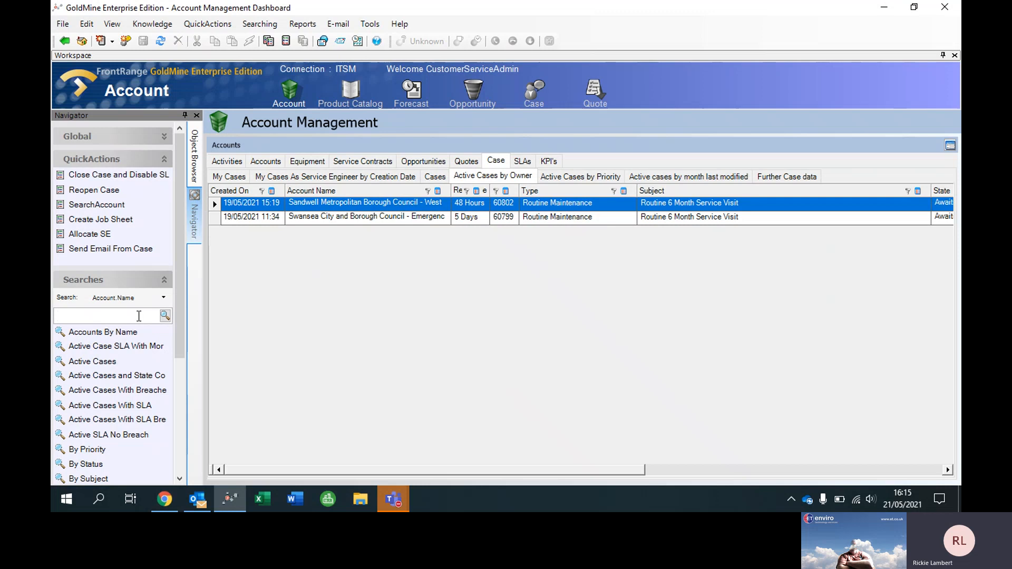
pyautogui.write('bath')
pyautogui.click(168, 315)
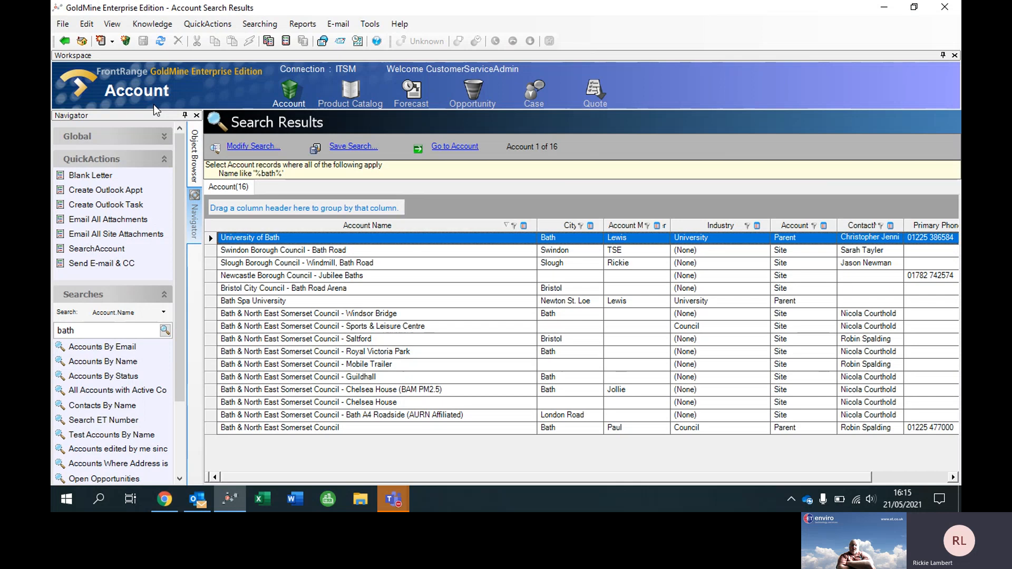
pyautogui.click(82, 41)
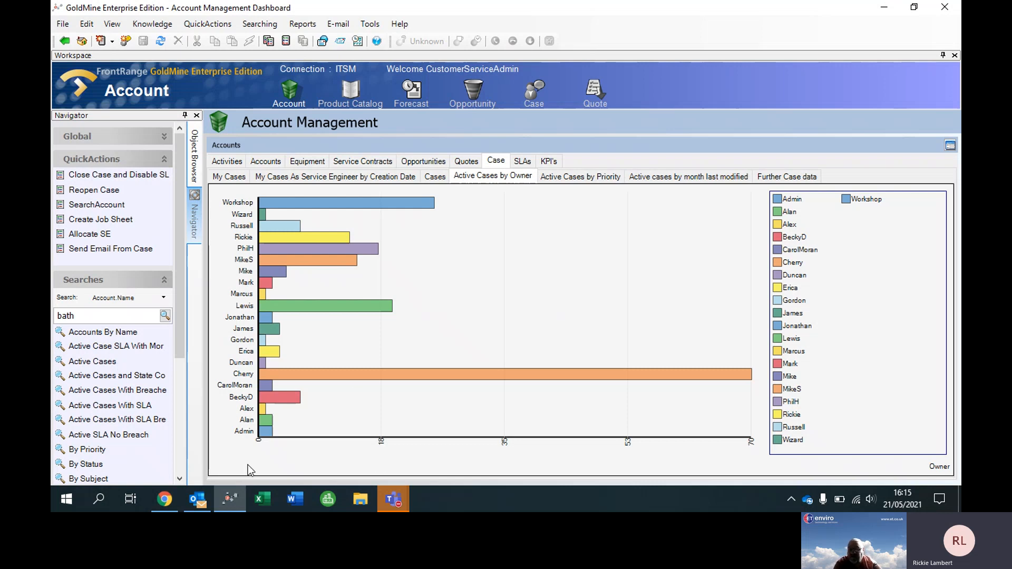
pyautogui.click(160, 507)
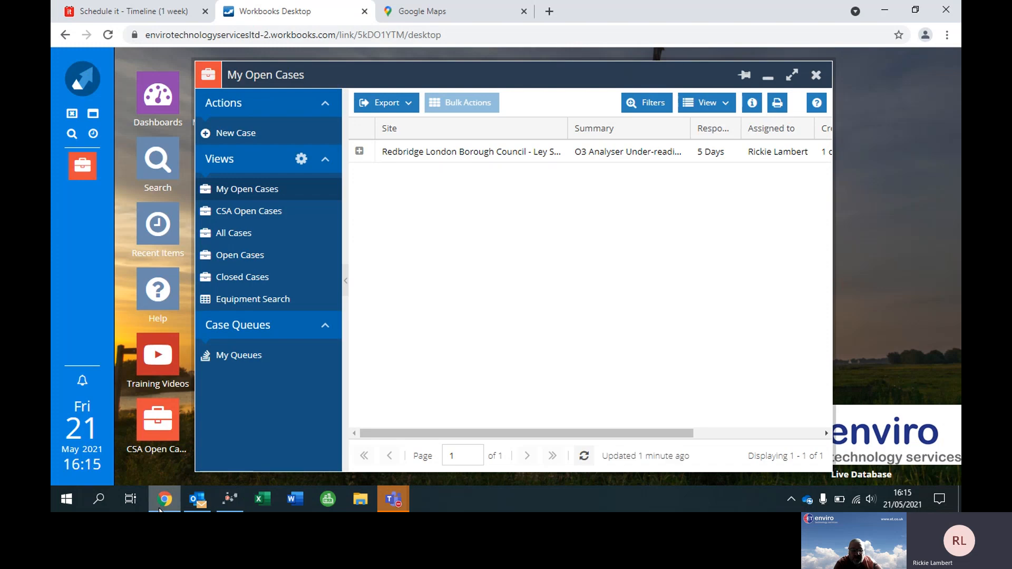